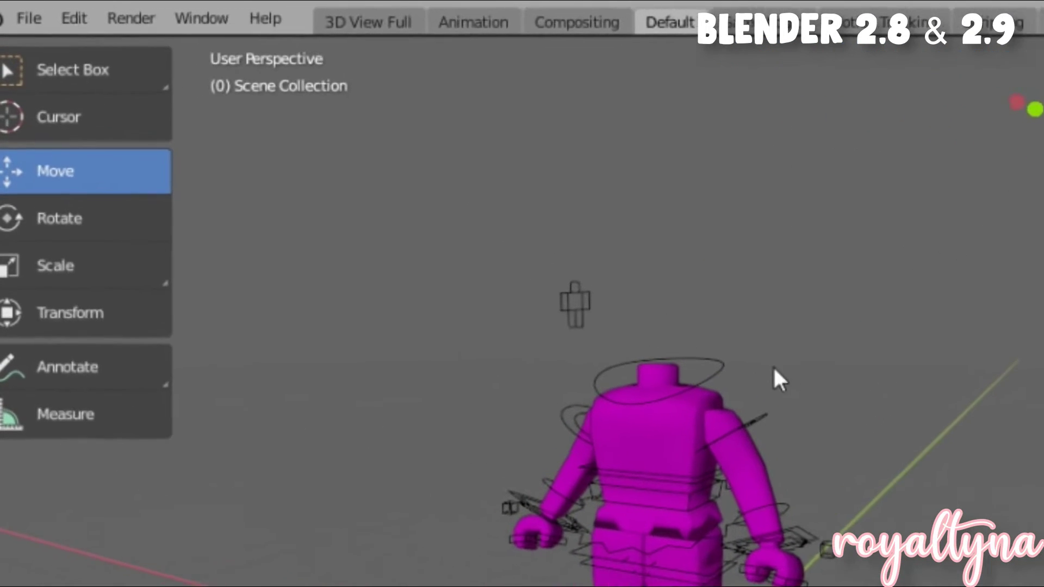
Dismiss the splash screen and open the User Preferences.
click(124, 34)
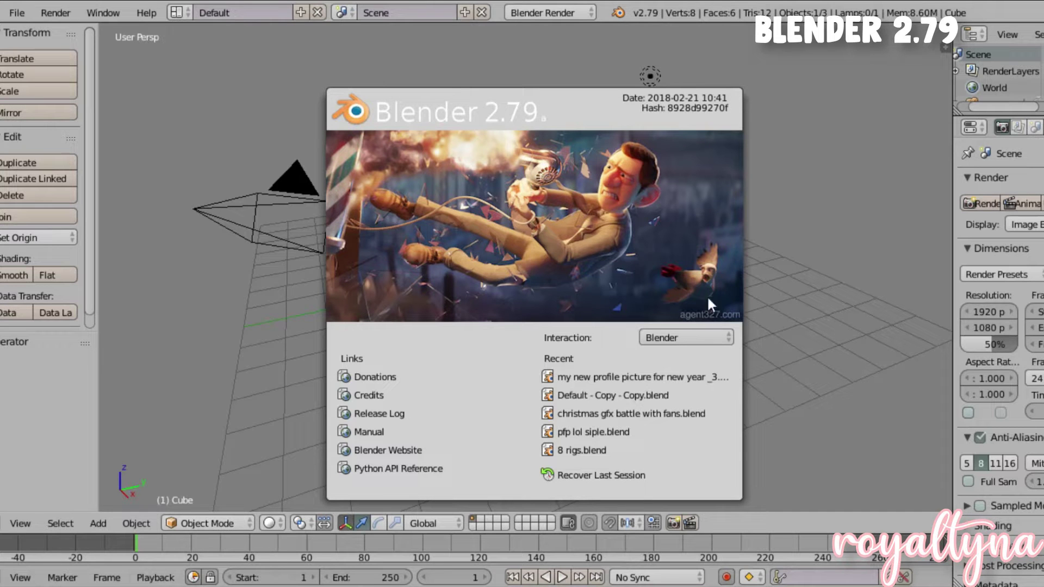
click(245, 297)
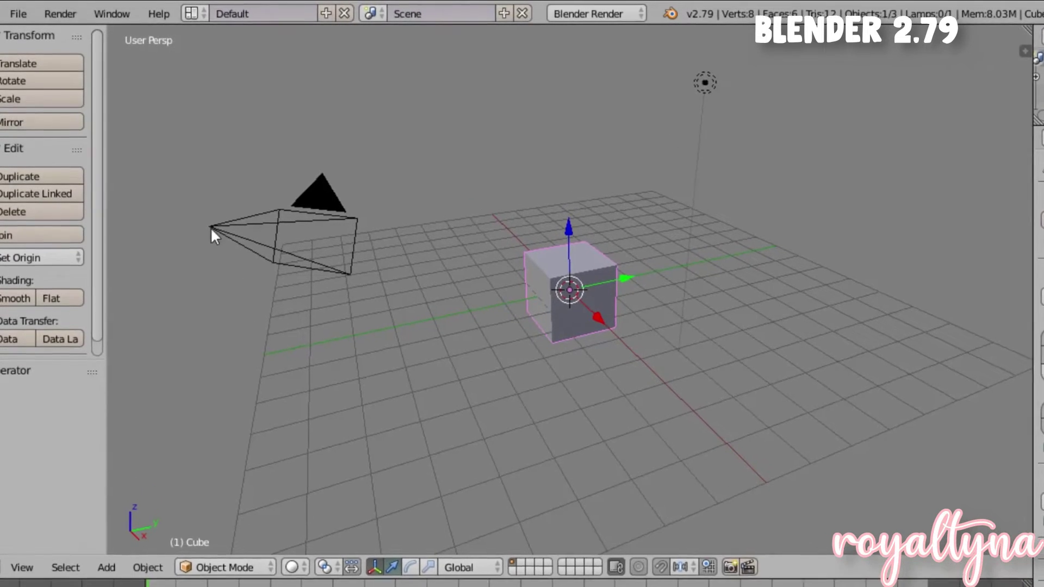
click(18, 8)
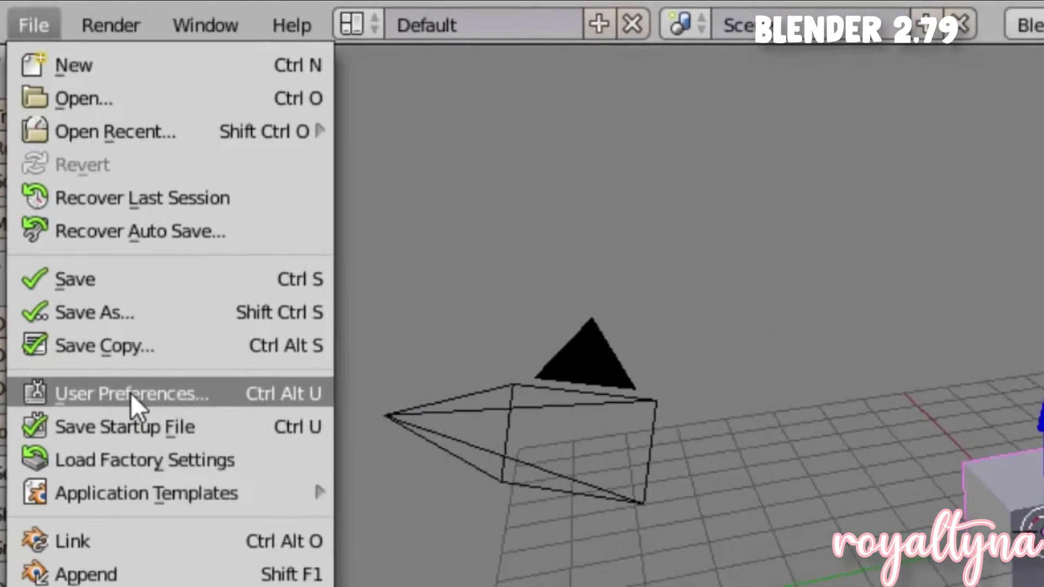
click(118, 357)
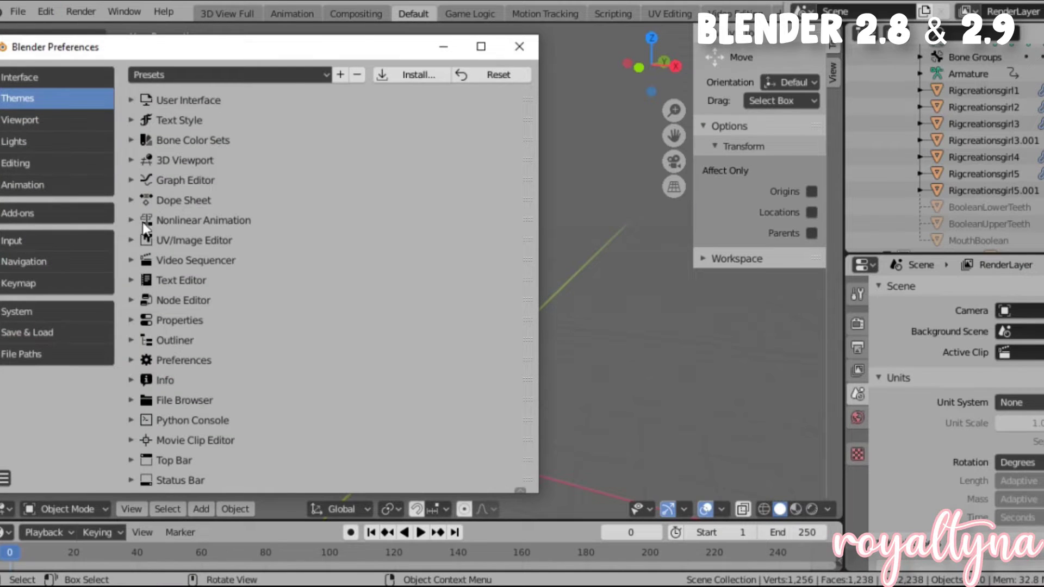
Move the Preferences window further over the 3D viewport and enlarge it in width and height.
drag(309, 61, 414, 48)
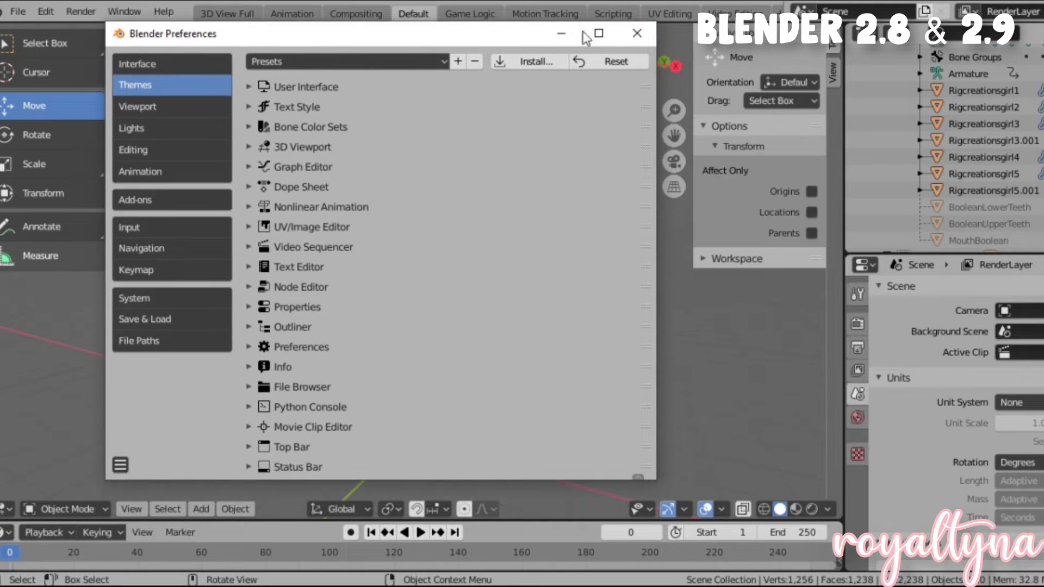
drag(656, 72, 826, 72)
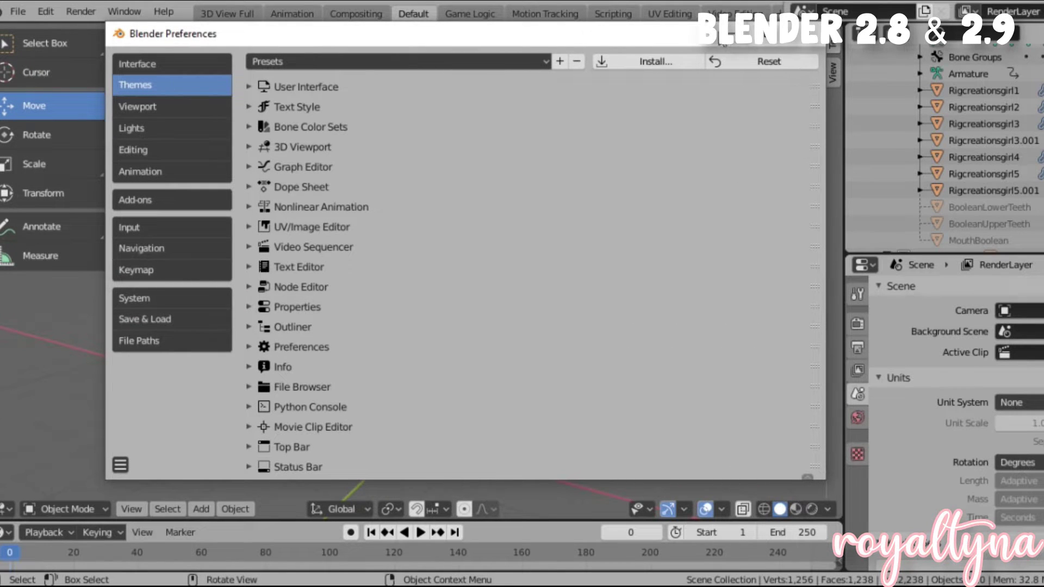
drag(732, 23, 732, 0)
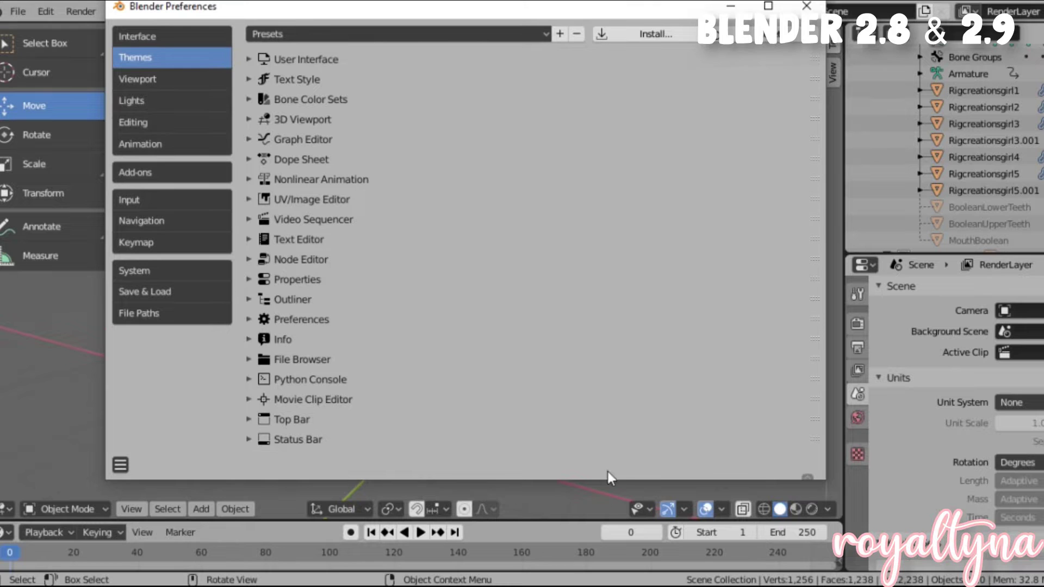
drag(608, 479, 609, 519)
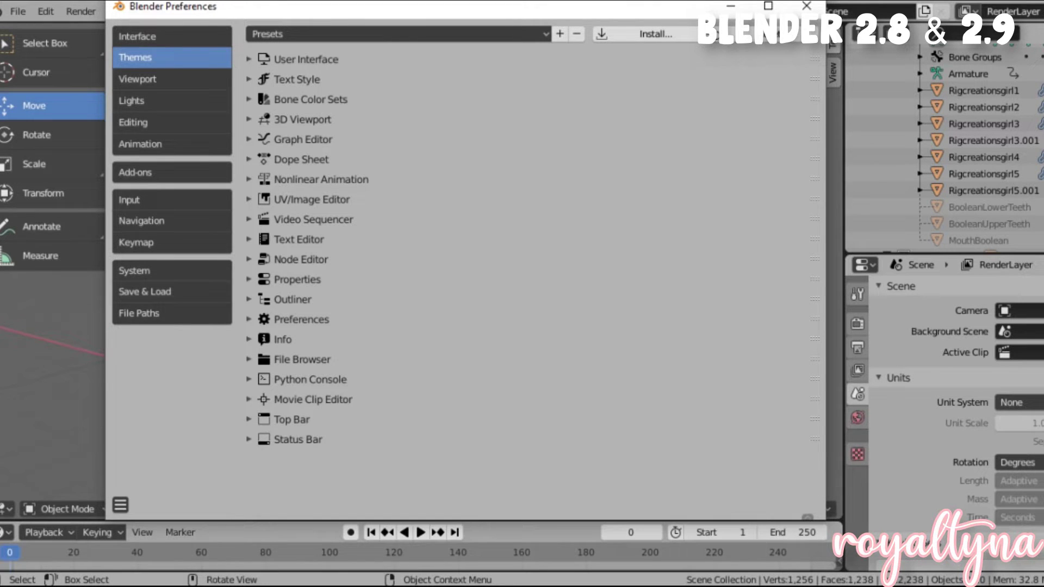
drag(690, 15, 699, 26)
click(776, 16)
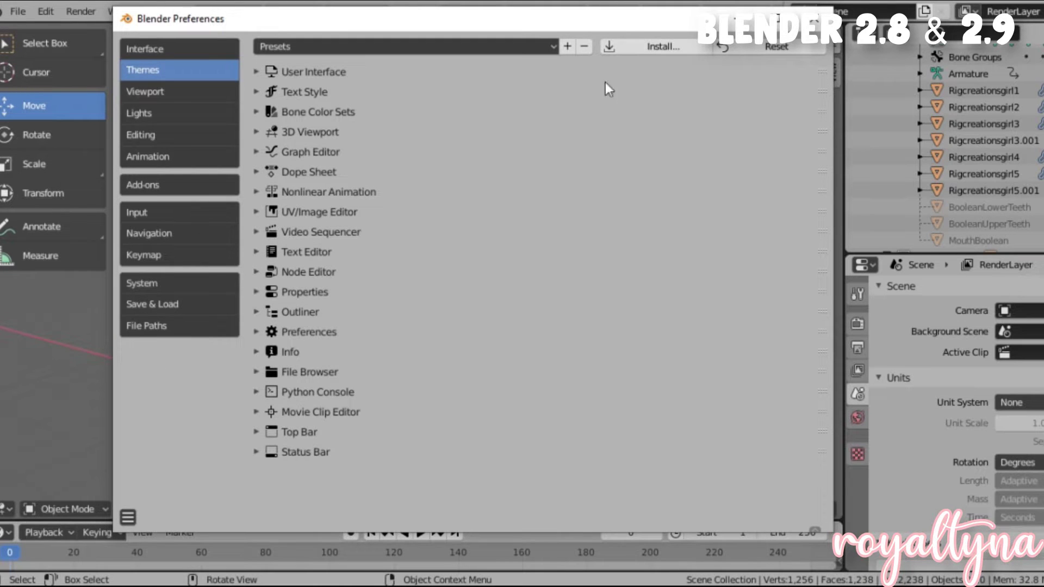
Make the Preferences window narrower, bring it back to the front and reposition it over the 3D viewport.
drag(638, 21, 616, 59)
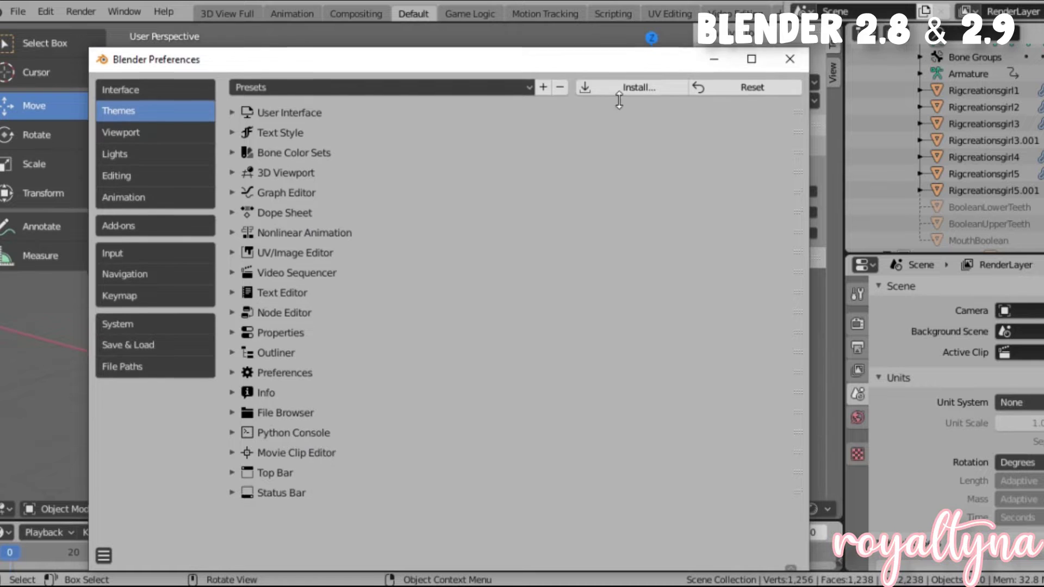
drag(619, 100, 619, 179)
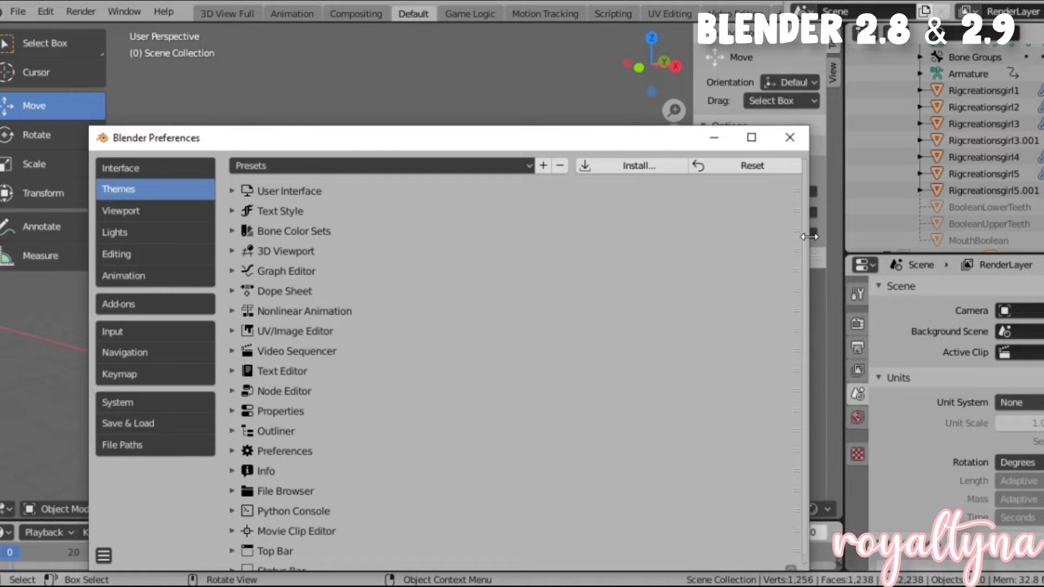
drag(809, 236, 702, 225)
drag(497, 124, 484, 90)
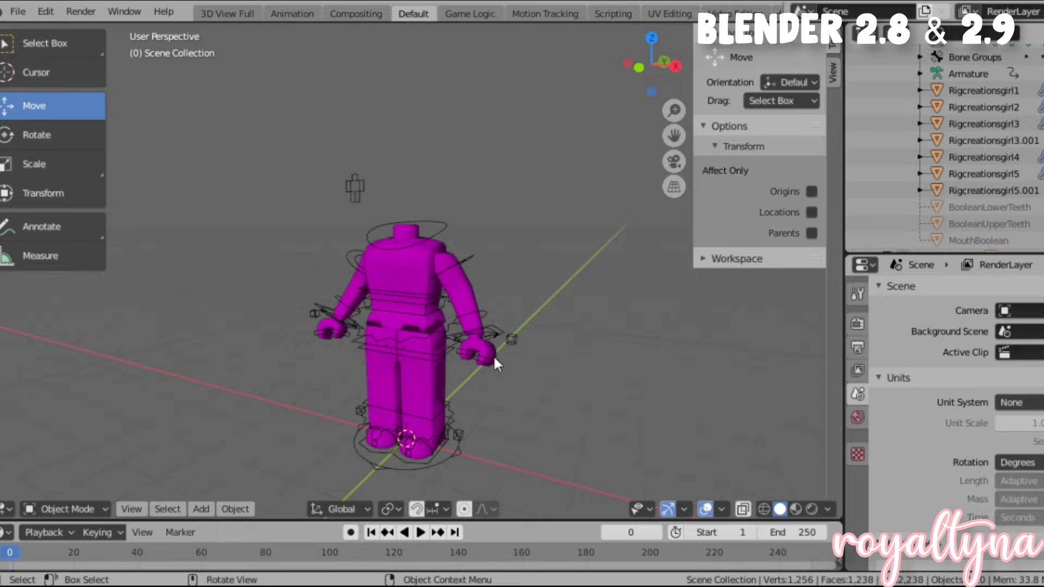
mouse_move(589, 586)
click(684, 528)
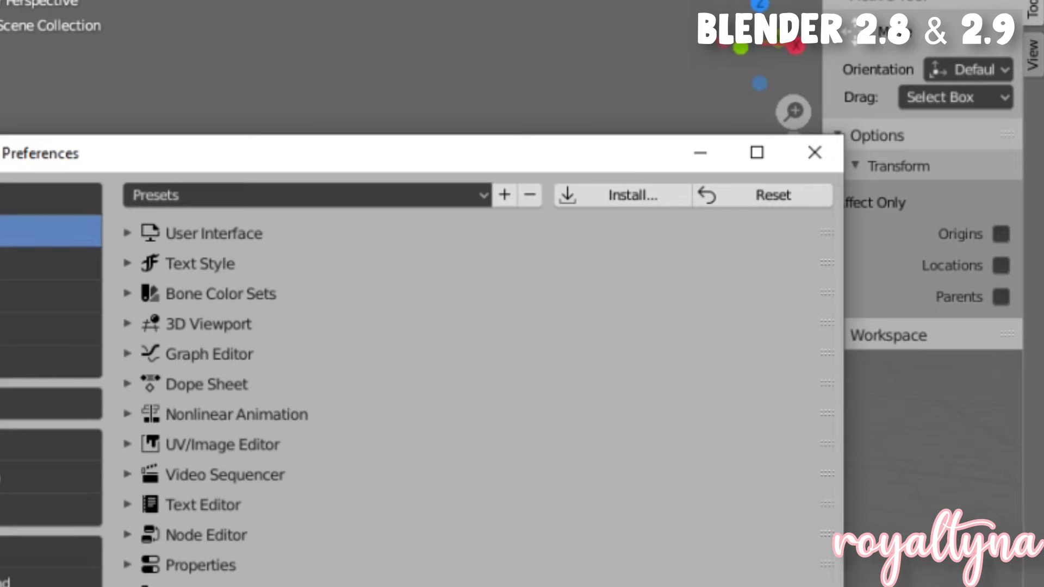
drag(222, 154, 183, 44)
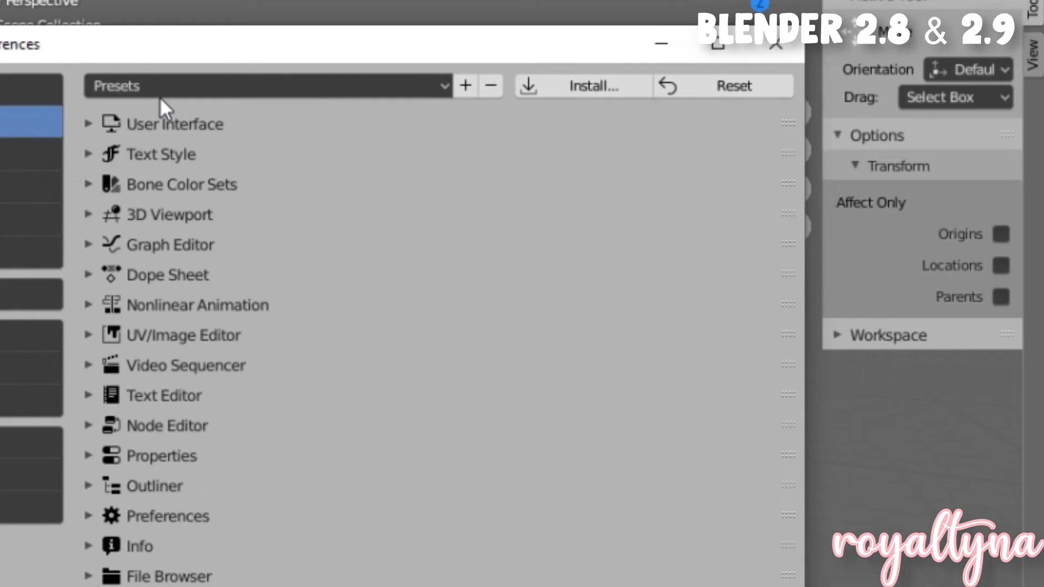
Expand the User Interface theme settings and their Icon Colors section.
click(180, 131)
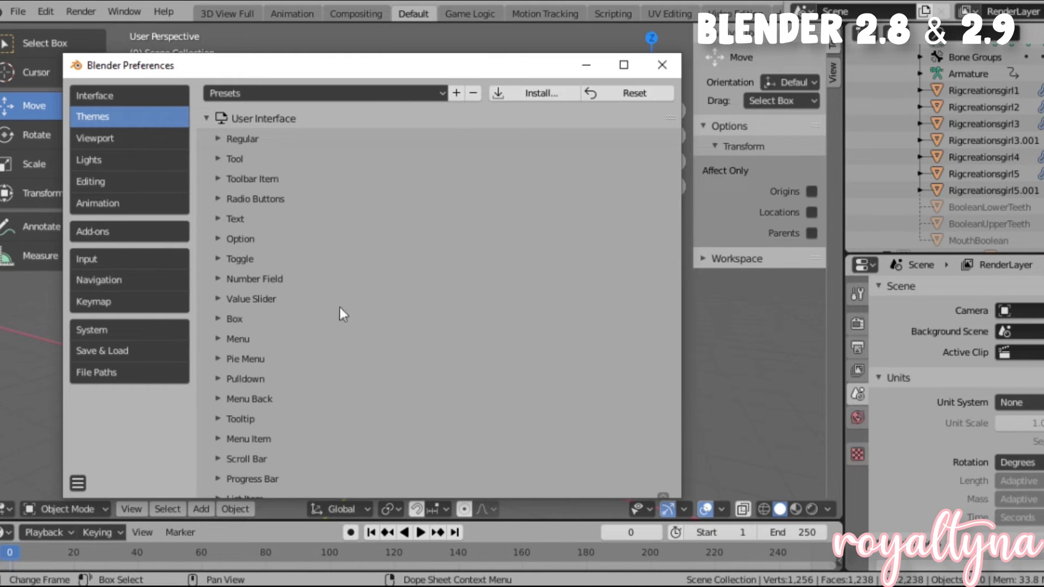
scroll(479, 139, down, 10)
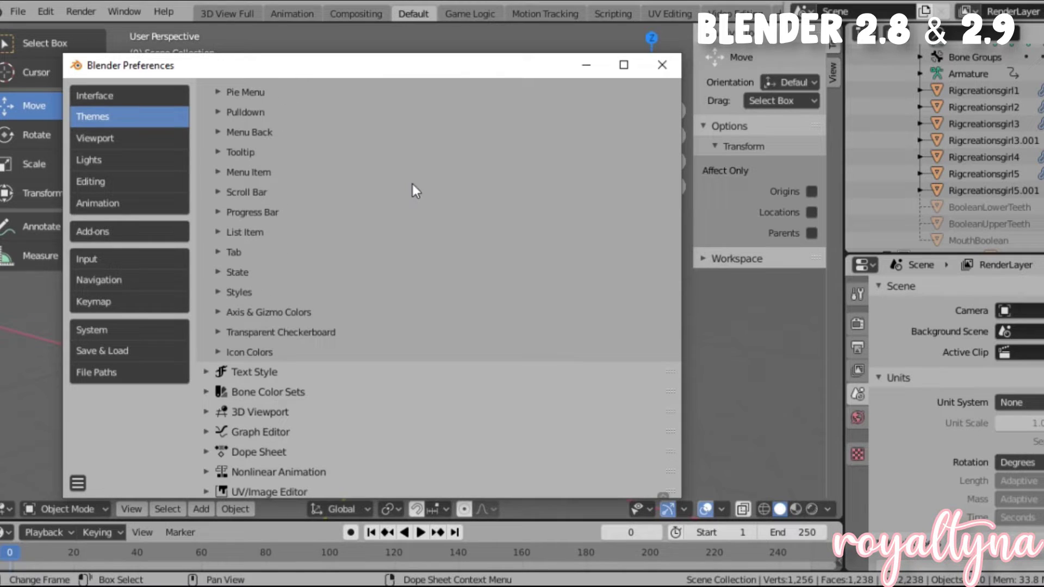
click(250, 353)
scroll(318, 312, down, 6)
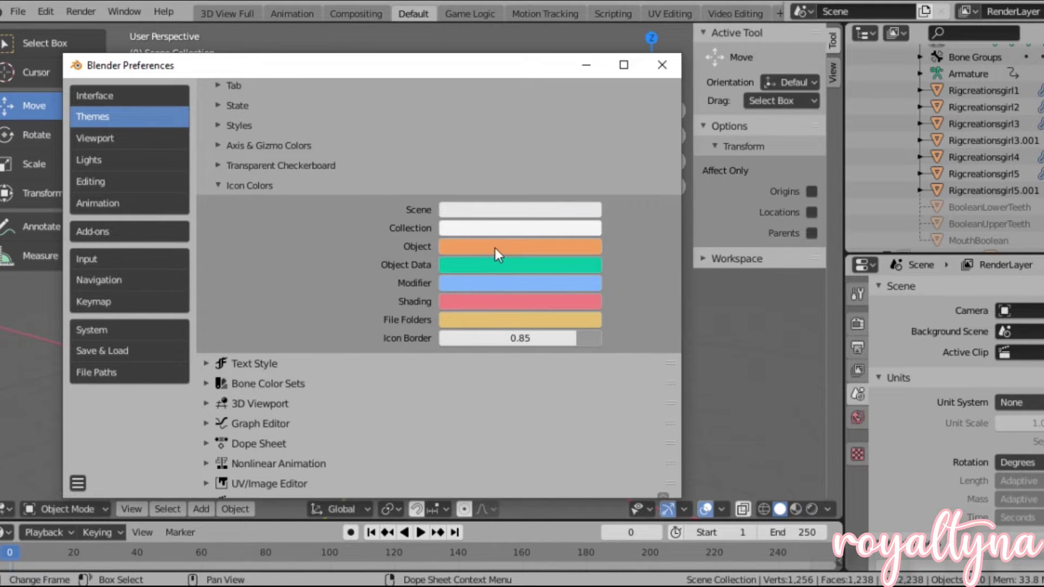
Set the Object and Collection icon colors to a pale green.
click(492, 249)
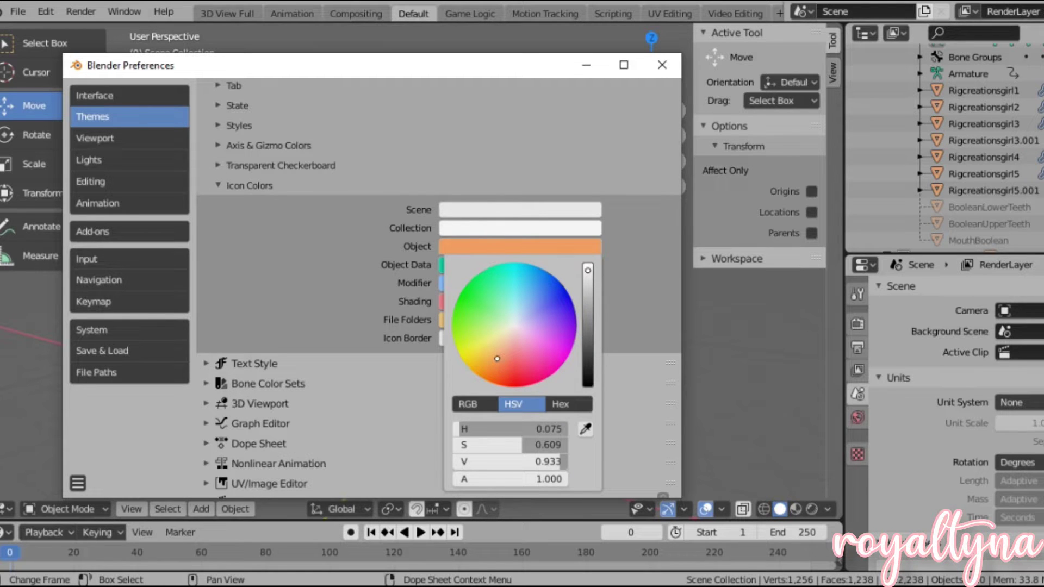
drag(497, 359, 506, 326)
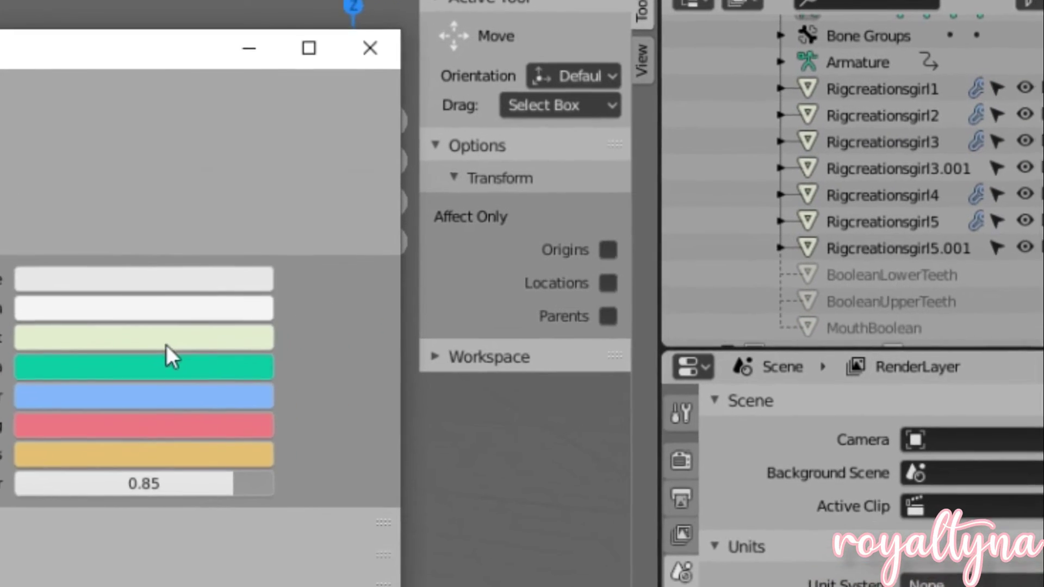
click(327, 296)
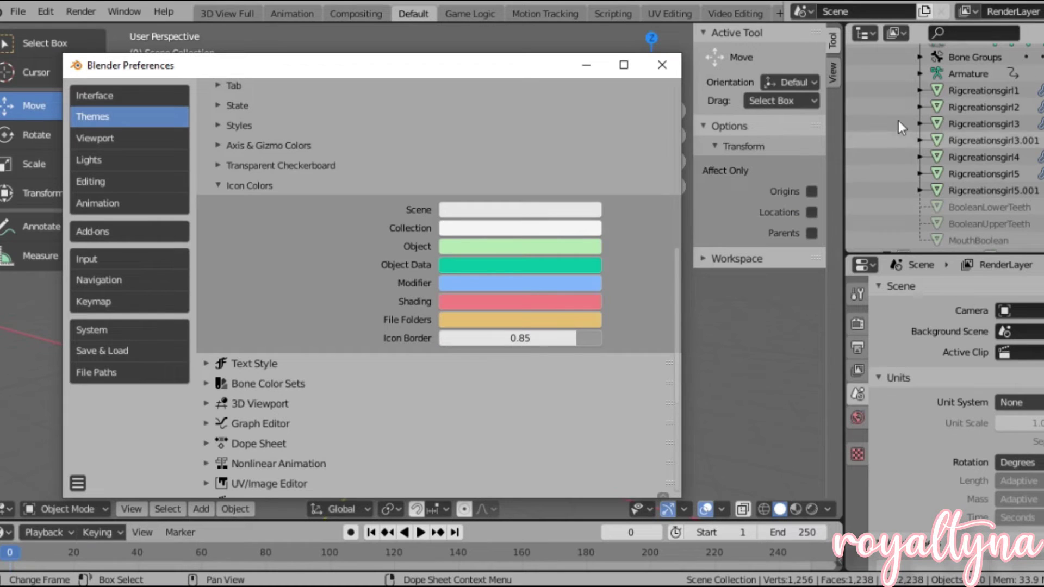
click(546, 230)
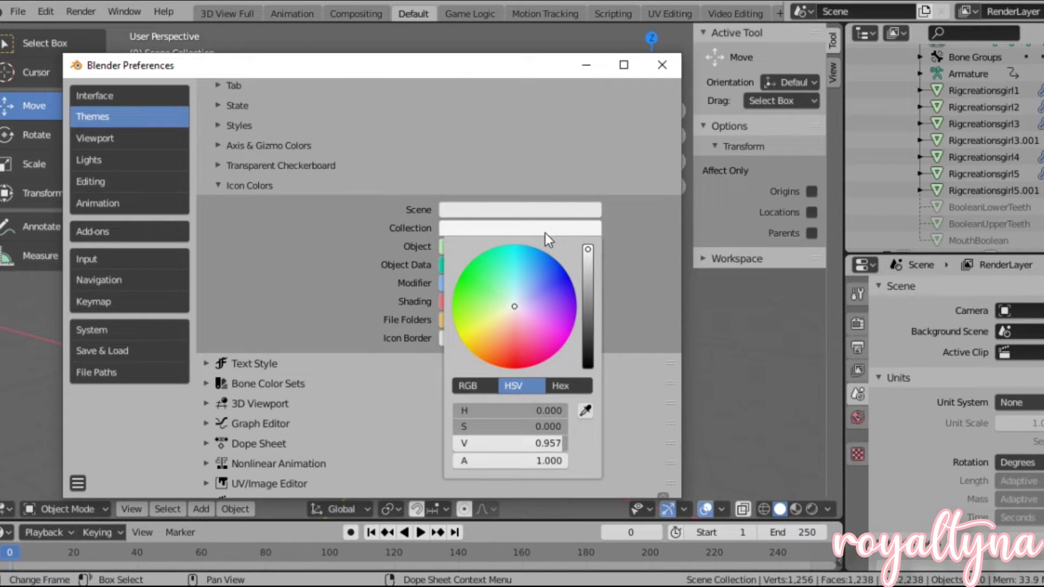
mouse_move(520, 299)
mouse_down()
mouse_move(508, 269)
mouse_move(547, 303)
mouse_move(545, 337)
mouse_move(513, 301)
mouse_move(518, 291)
mouse_move(509, 298)
mouse_up()
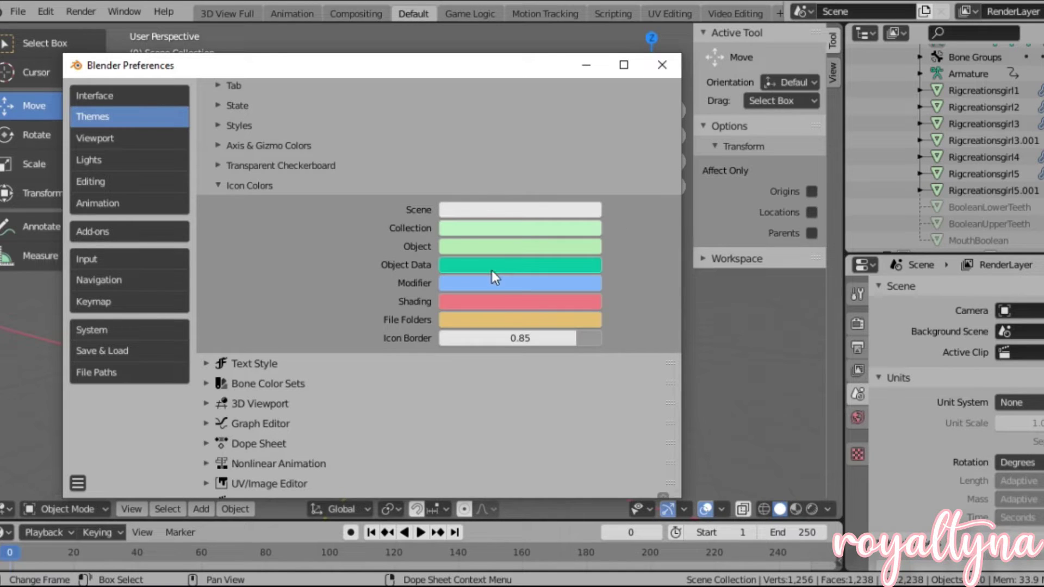
Set the Object Data icon color to a pale lavender grey.
click(488, 265)
drag(504, 308, 516, 338)
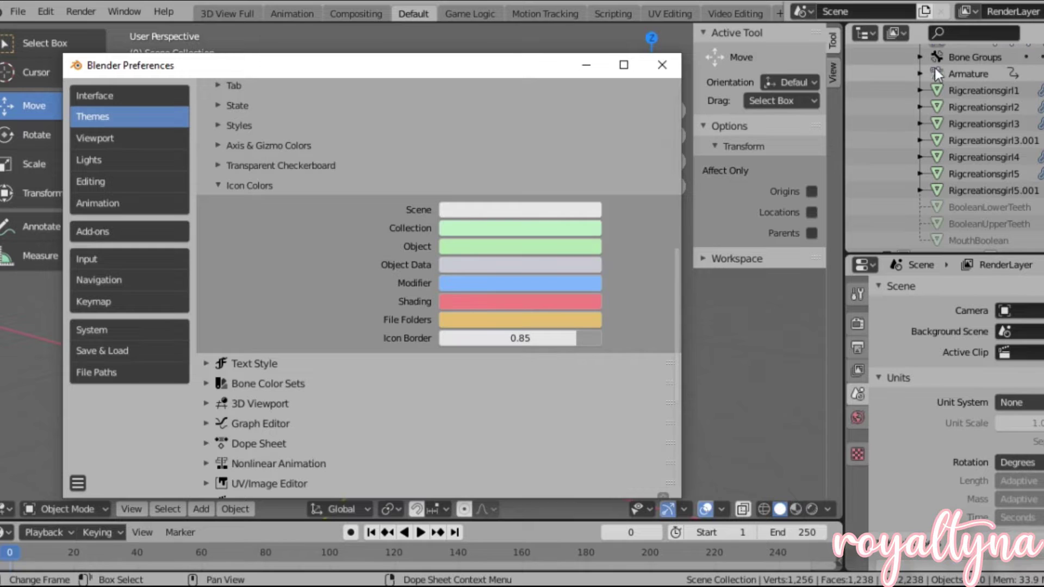
click(949, 71)
click(954, 71)
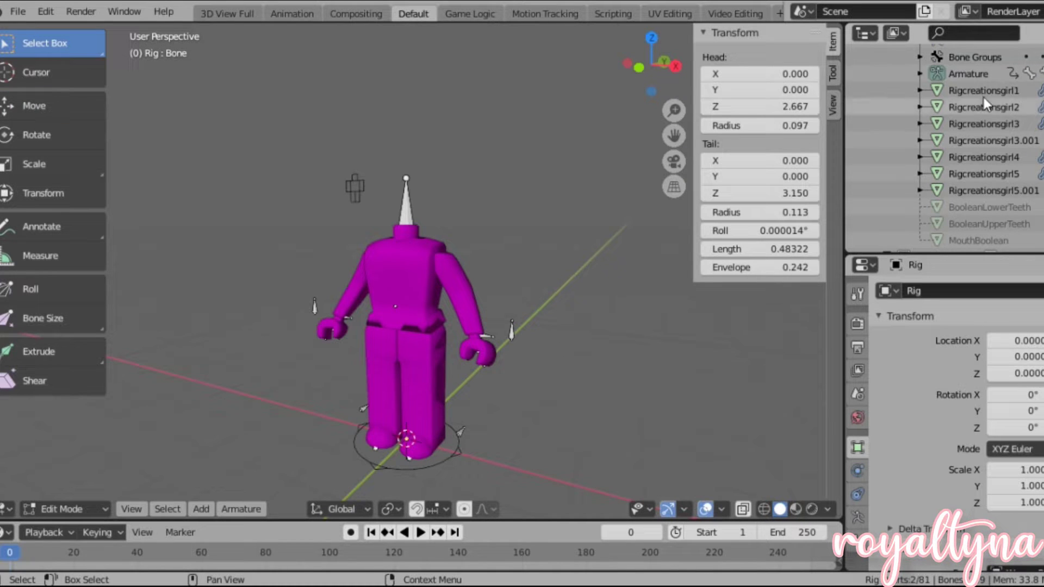
click(971, 74)
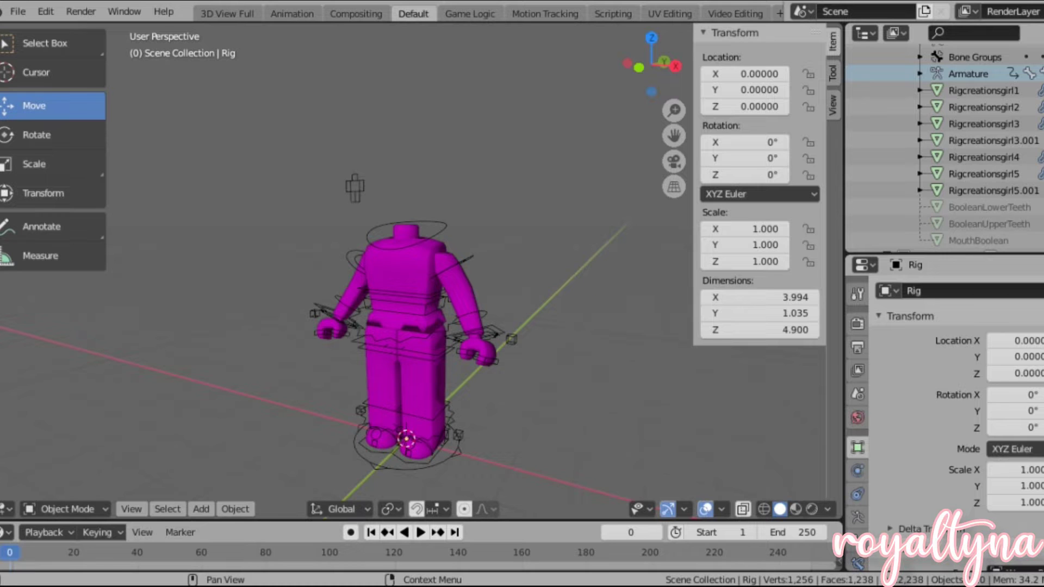
mouse_move(588, 586)
click(645, 553)
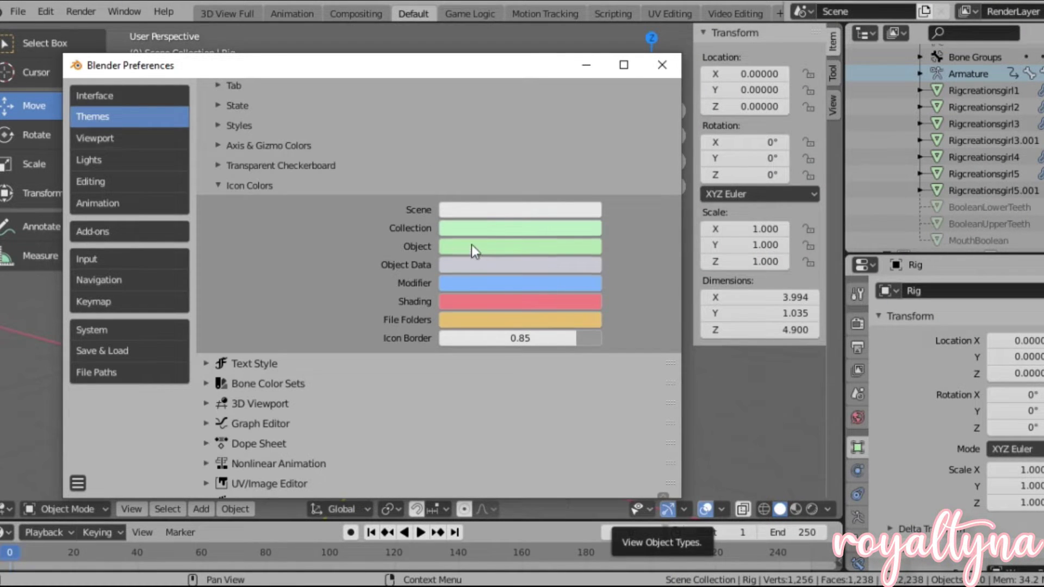
Copy the hex code BFF4C5 from the Collection icon color.
click(469, 227)
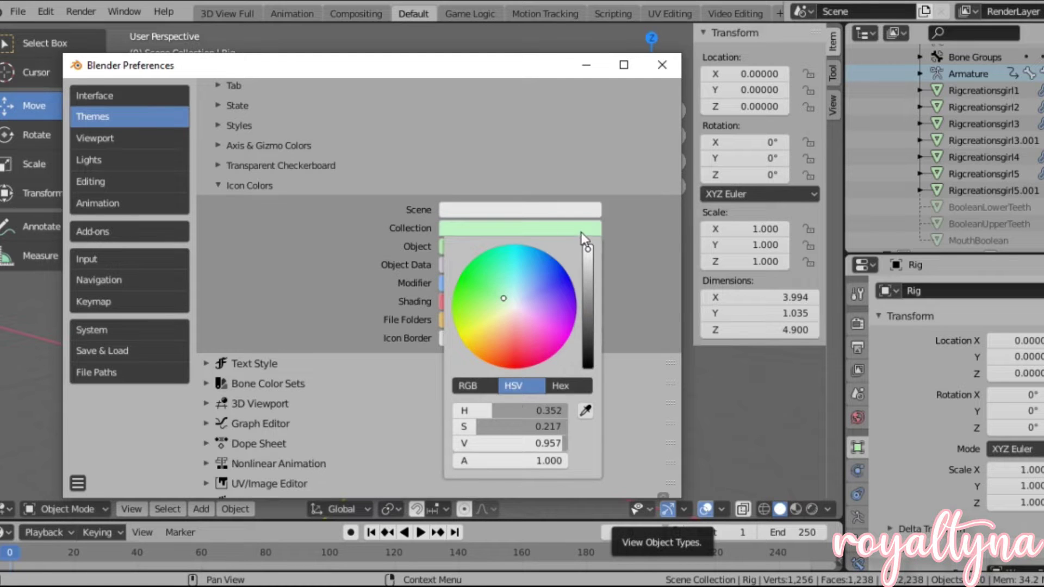
click(563, 391)
click(497, 411)
key(ctrl+c)
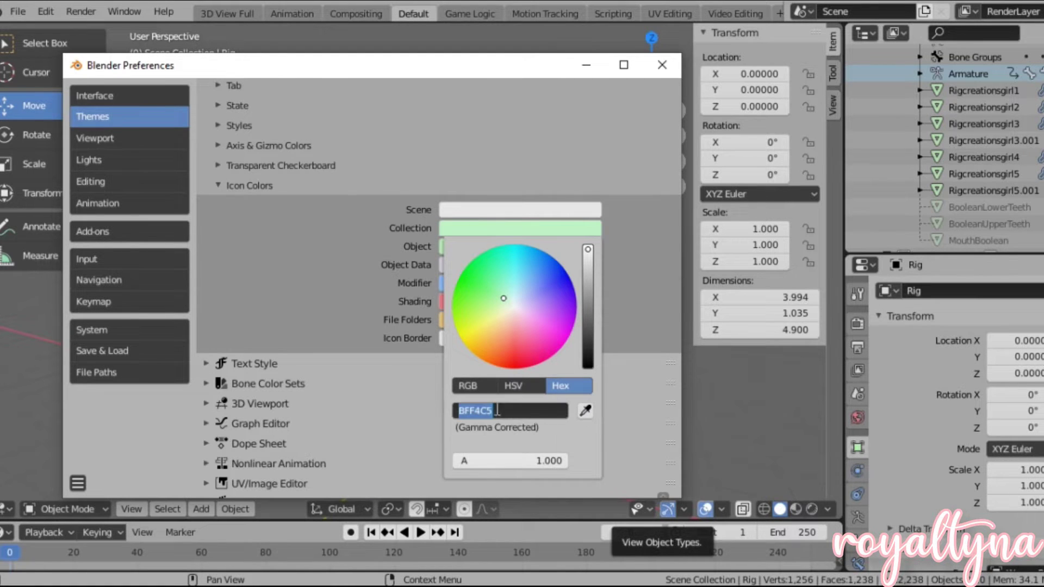
Set the Scene icon color to the copied hex value BFF4C5.
click(531, 223)
key(ctrl+v)
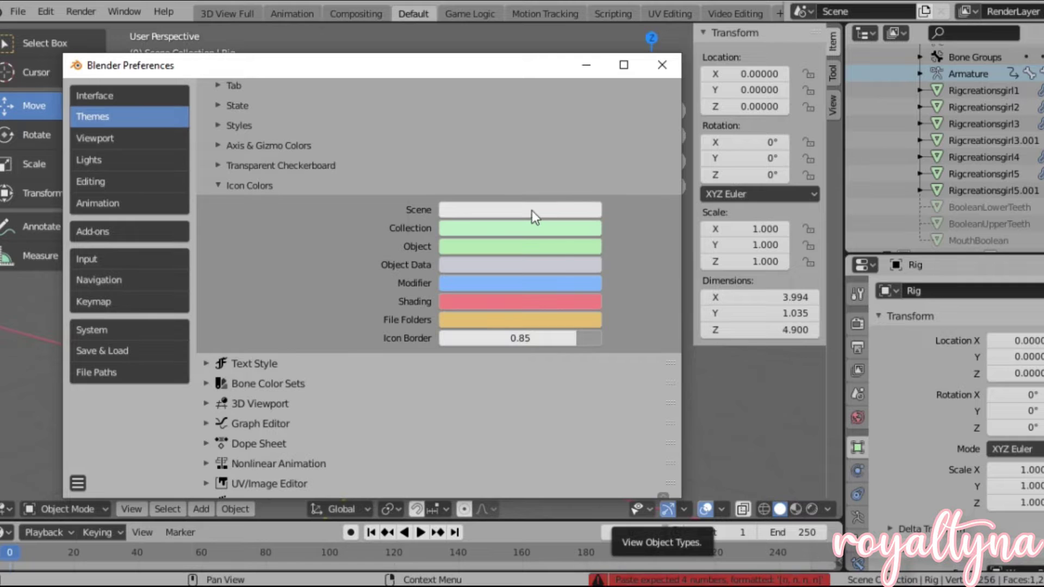
right_click(532, 211)
click(554, 208)
click(553, 209)
click(551, 212)
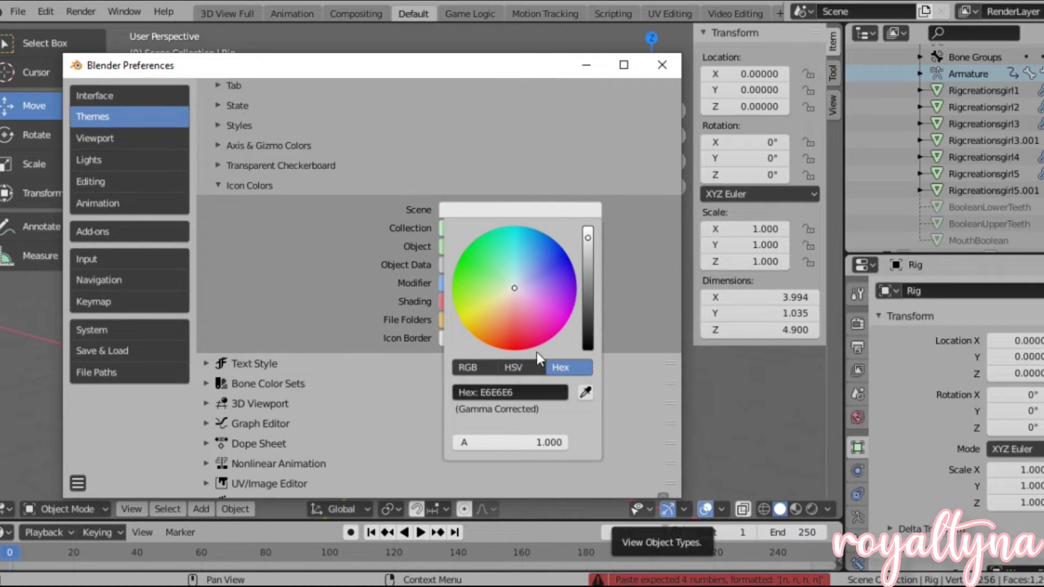
click(541, 392)
key(ctrl+v)
key(Return)
Set the Object Data and File Folders icon colors to the copied hex value BFF4C5.
click(466, 227)
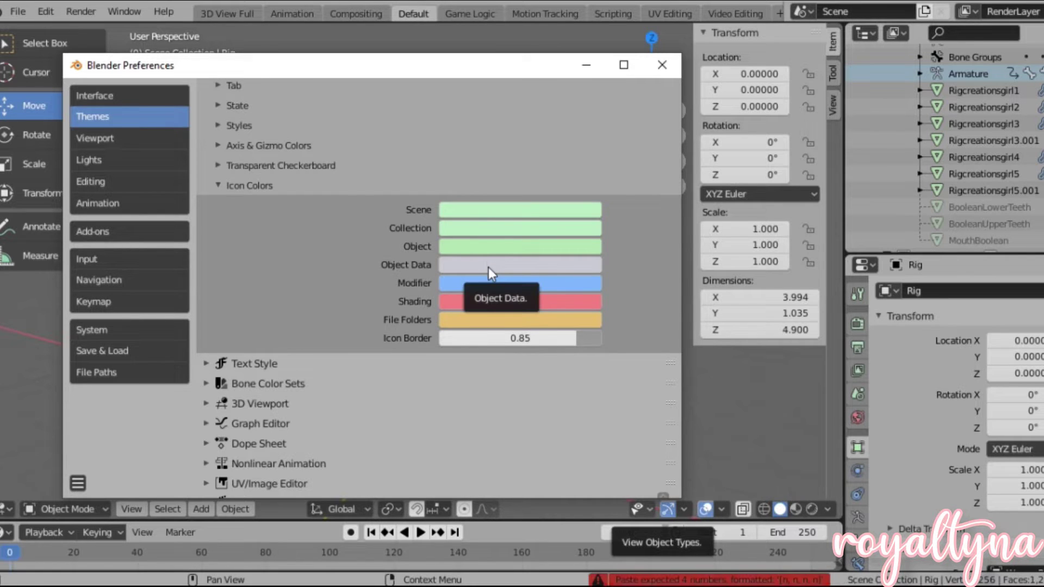
click(538, 266)
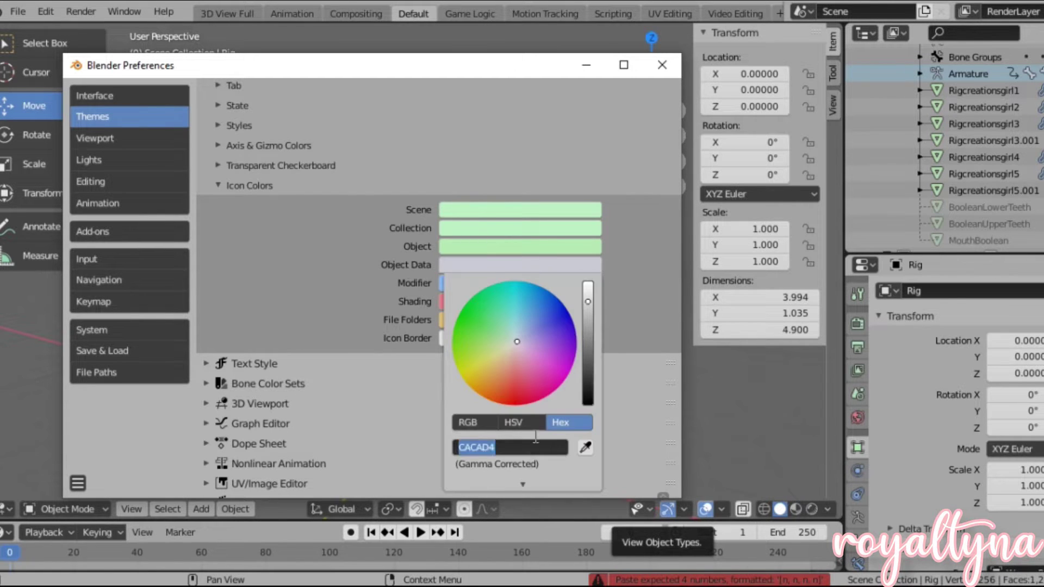
click(476, 302)
click(514, 324)
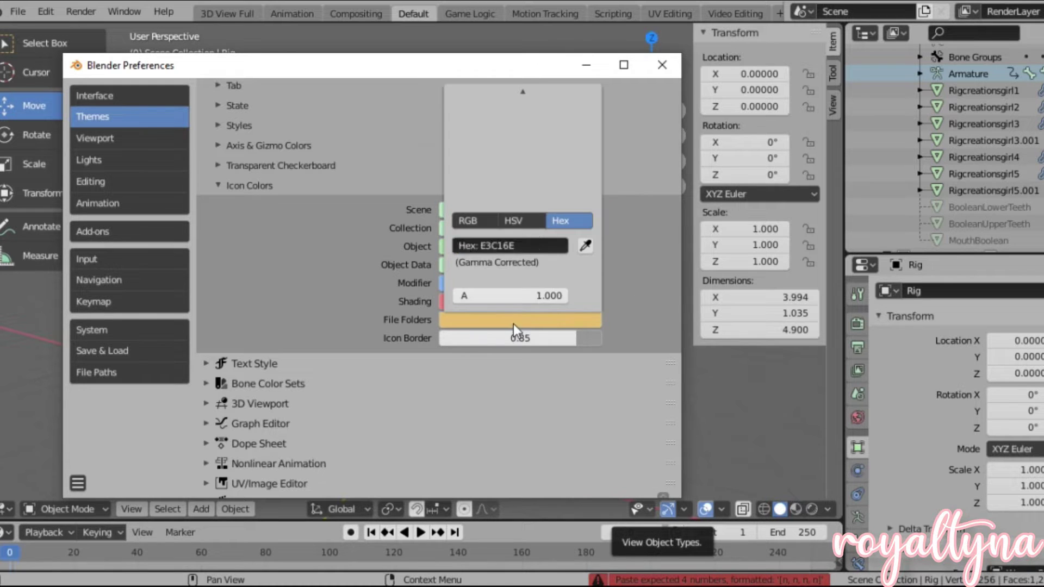
key(ctrl+v)
key(Return)
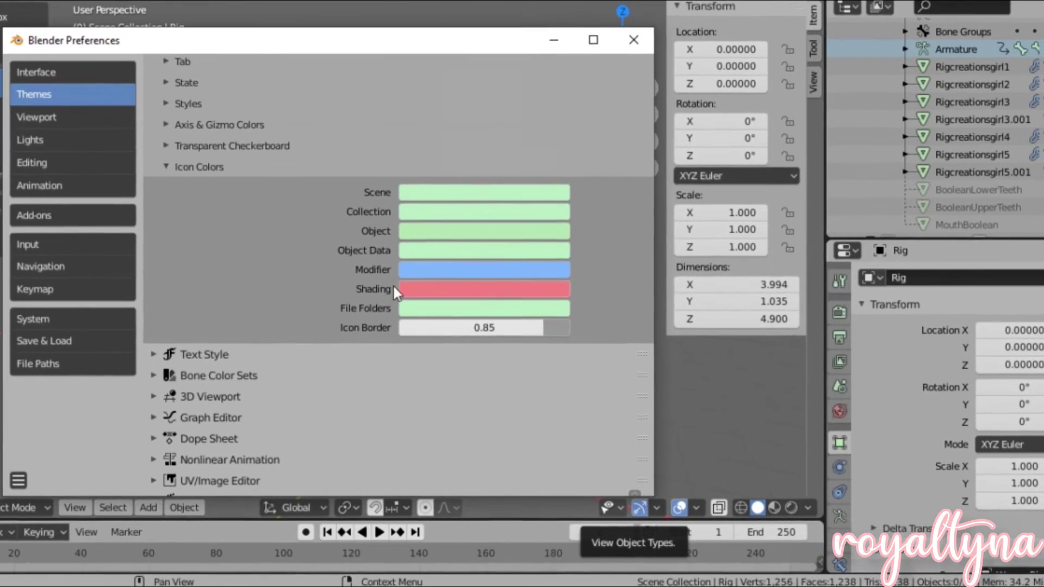
Set the Shading and Modifier icon colors to the copied hex value BFF4C5.
click(400, 288)
click(429, 190)
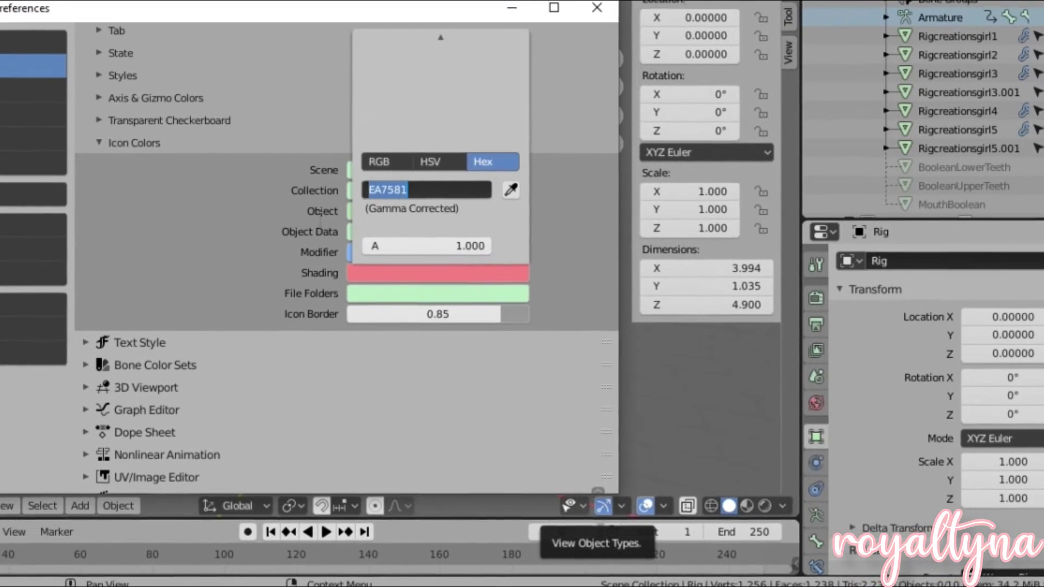
key(ctrl+v)
key(Return)
click(381, 246)
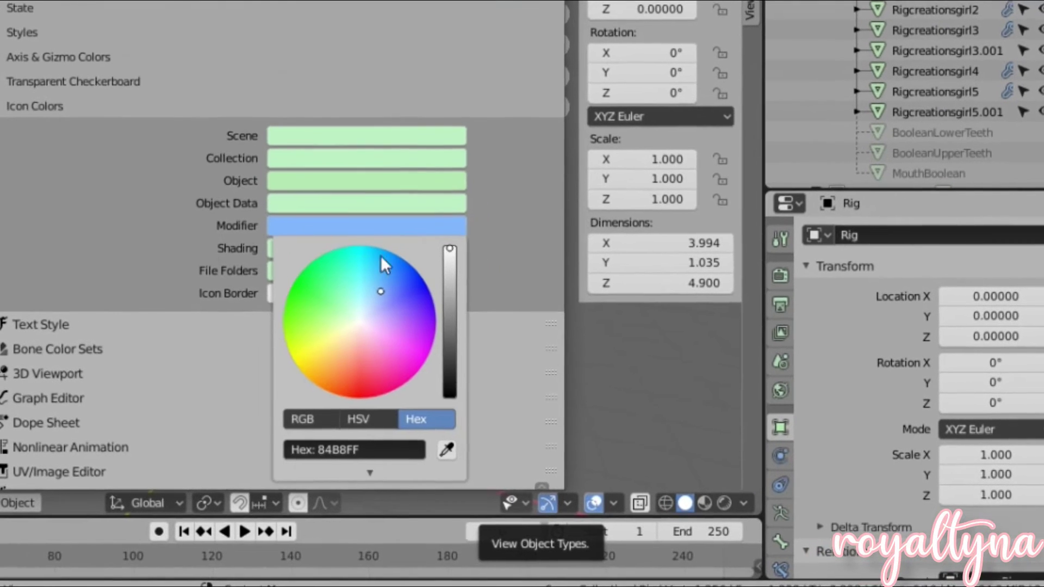
click(337, 447)
key(ctrl+v)
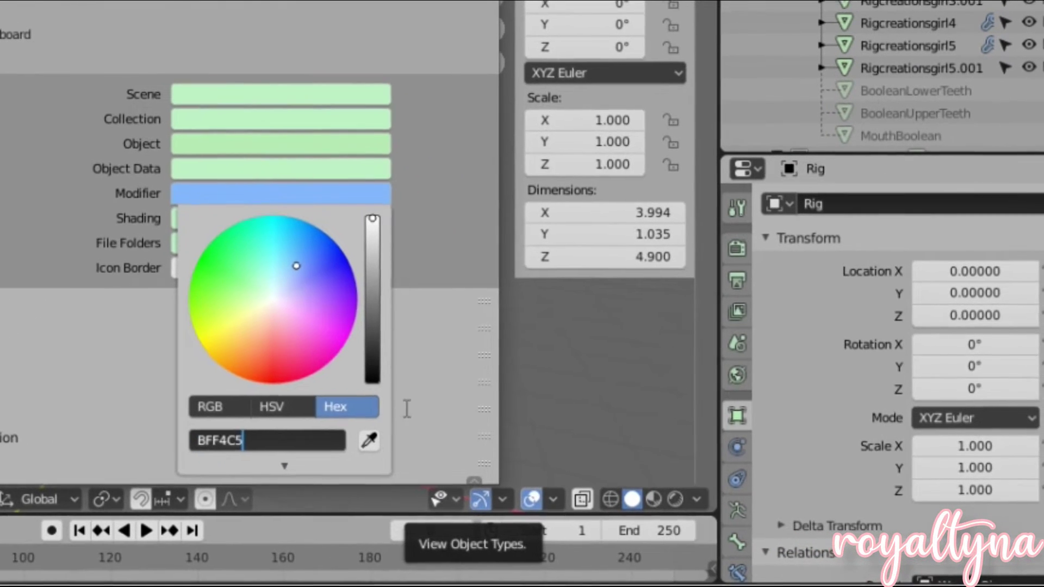
key(Return)
Raise the Icon Border value to 1.00 and bring the Preferences window back to the front.
drag(239, 266, 253, 266)
drag(248, 229, 321, 220)
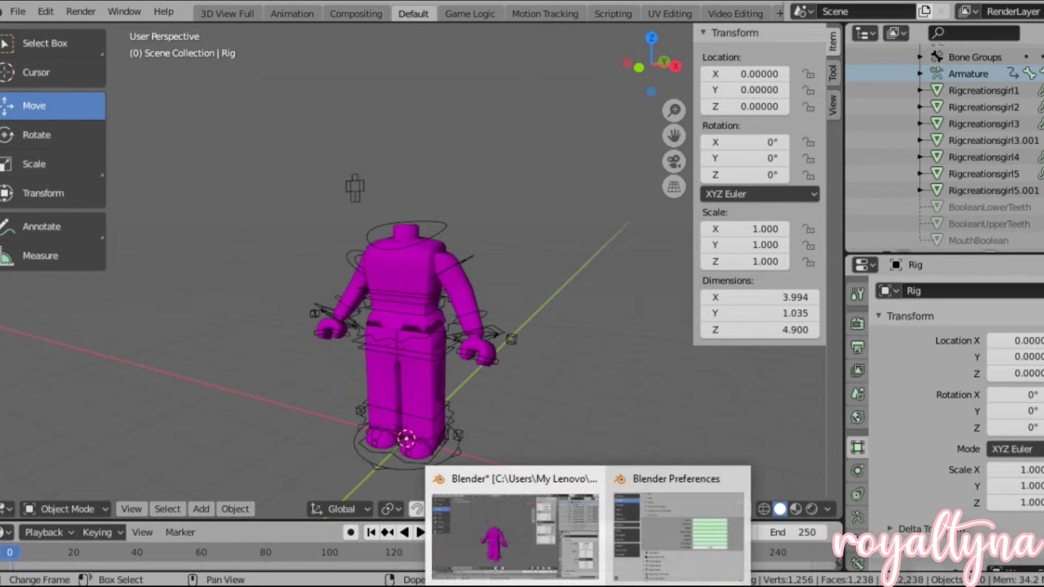
click(618, 502)
Collapse the Icon Colors section and expand the Regular widget colors under User Interface.
scroll(262, 289, down, 8)
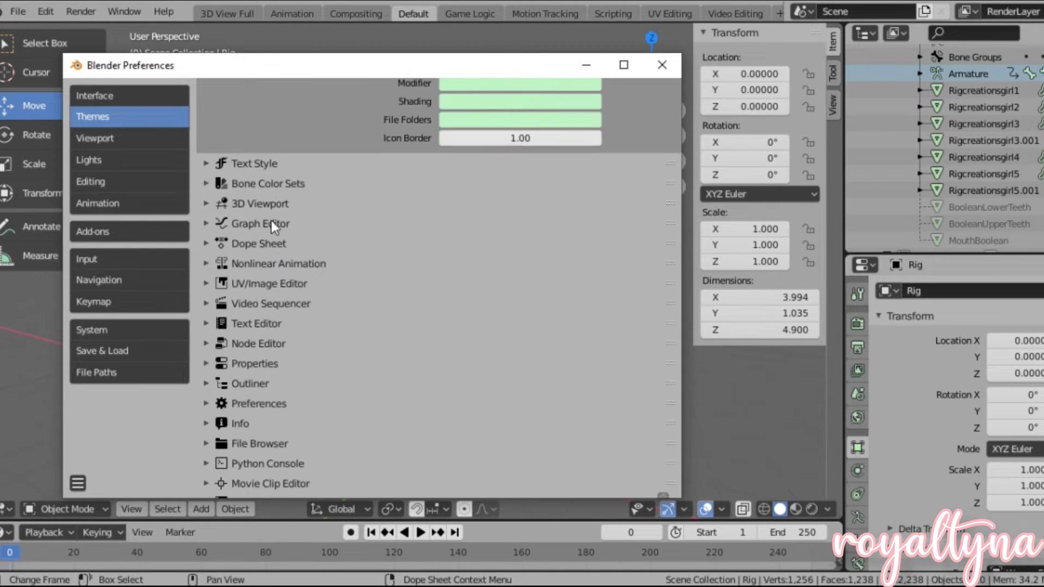
scroll(259, 350, up, 10)
scroll(298, 139, up, 7)
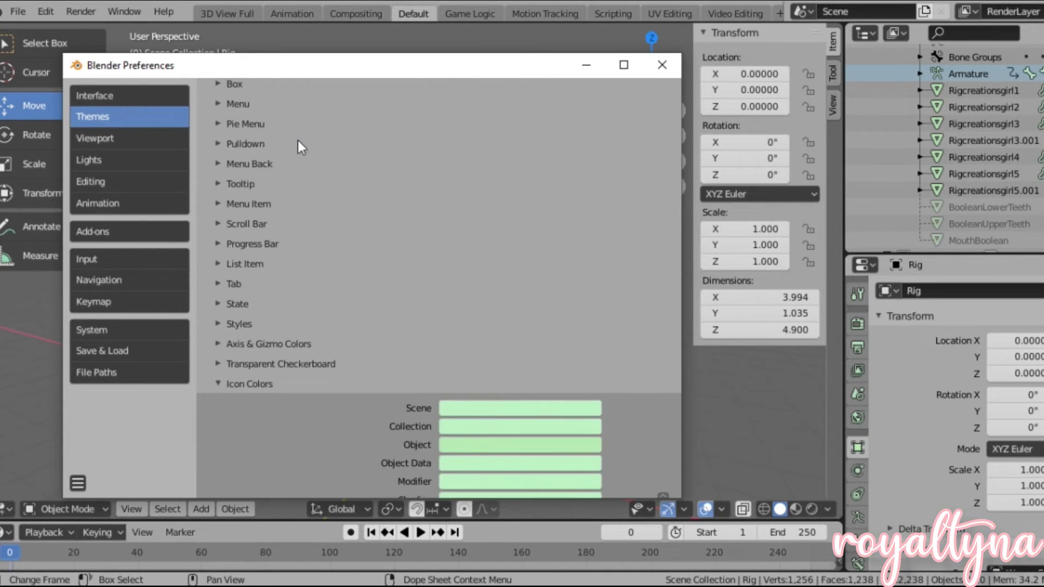
click(244, 385)
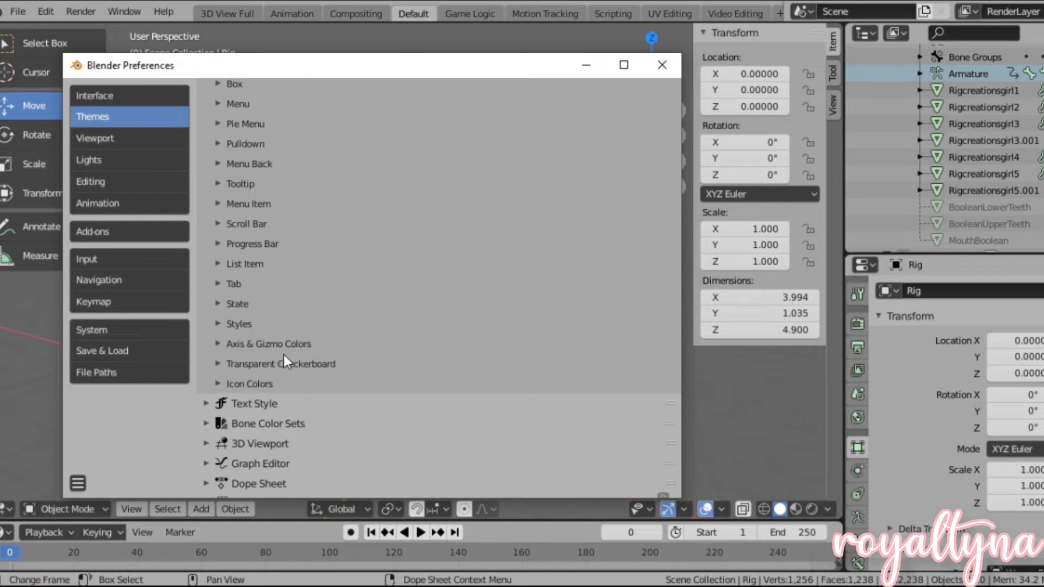
scroll(283, 354, up, 9)
scroll(283, 345, up, 2)
click(250, 135)
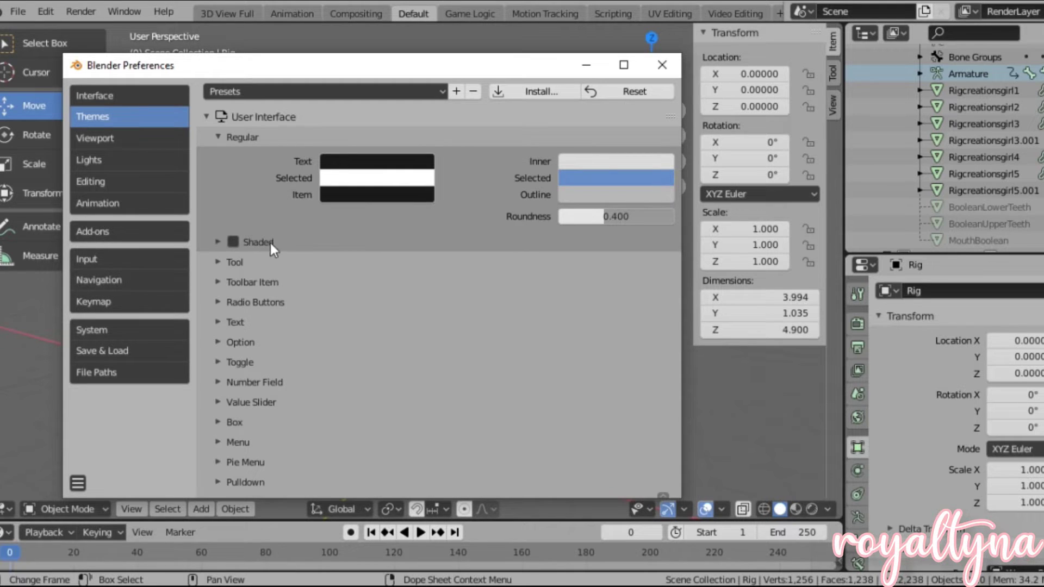
click(217, 240)
click(214, 239)
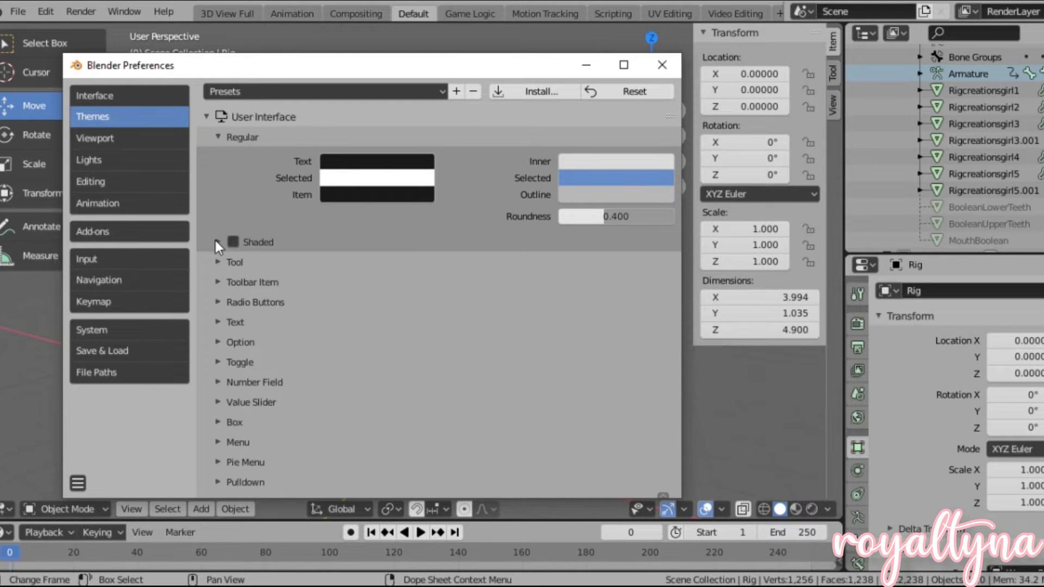
Set the Regular widget's text color to muted beige E4D4C5 and copy its hex code.
click(360, 161)
drag(465, 224, 464, 180)
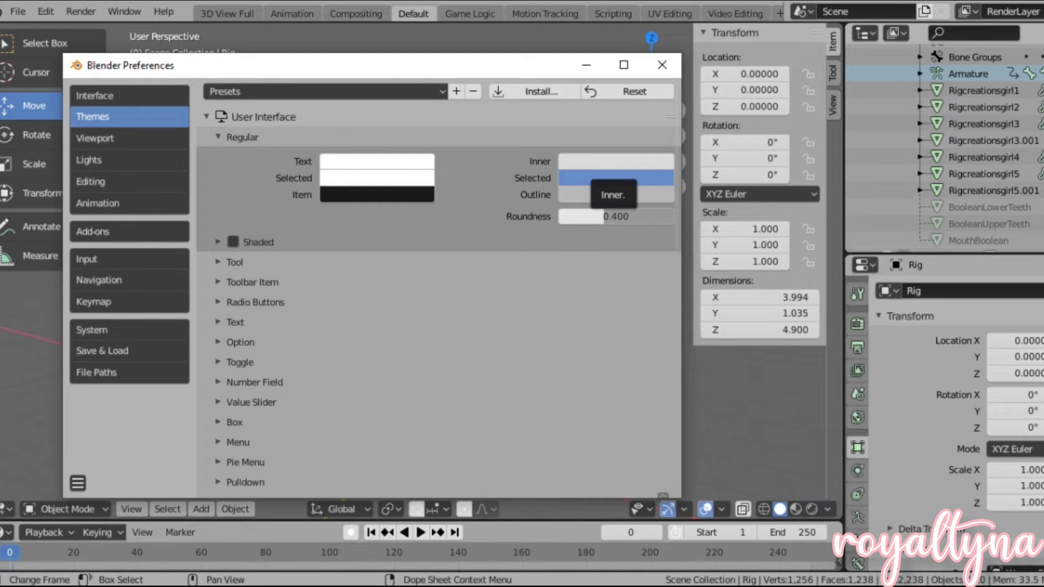
click(390, 161)
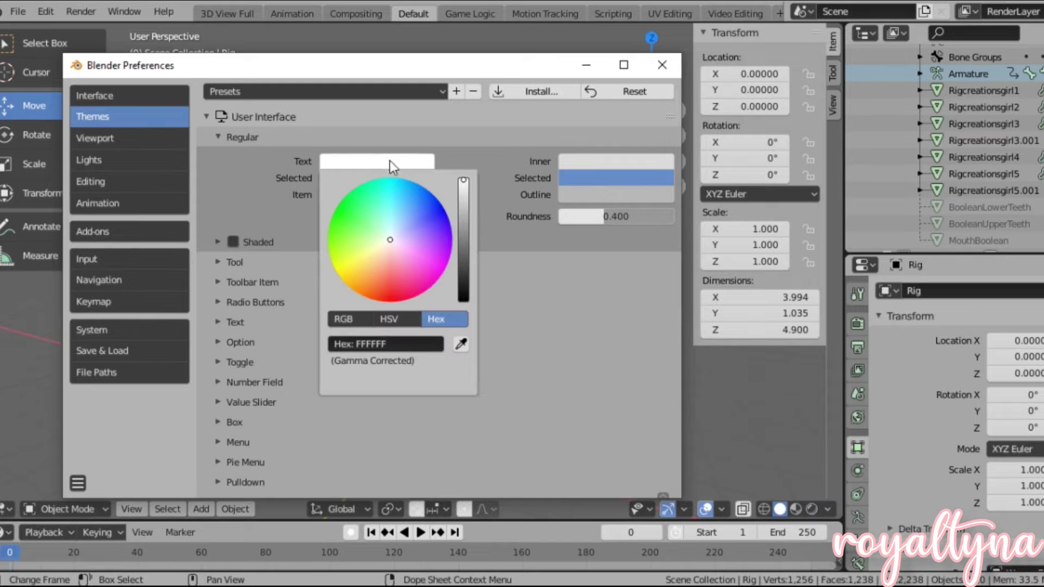
click(381, 209)
mouse_move(381, 208)
mouse_down()
mouse_move(379, 245)
mouse_move(390, 241)
mouse_up()
drag(377, 281, 379, 251)
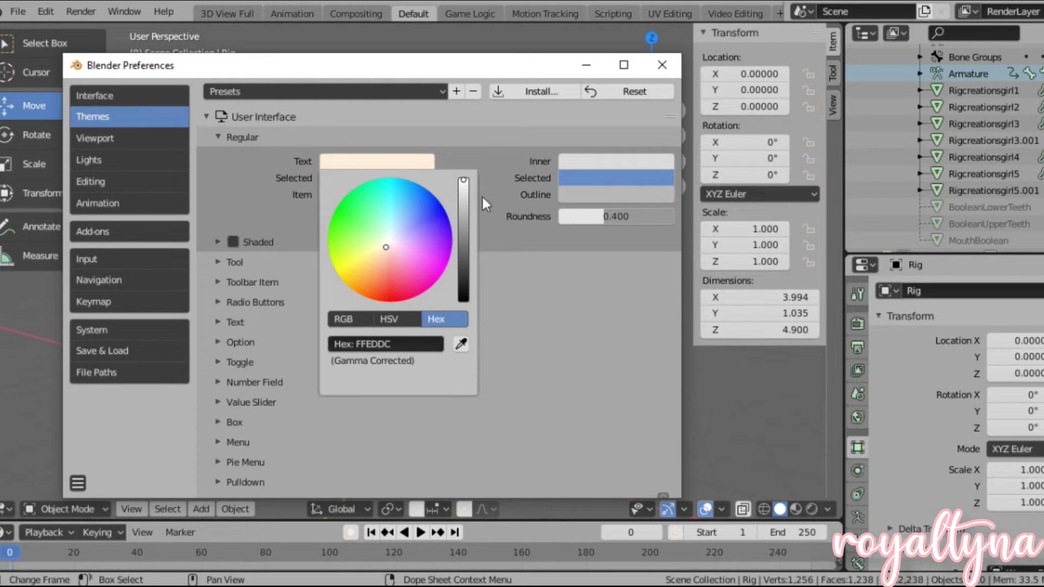
click(463, 190)
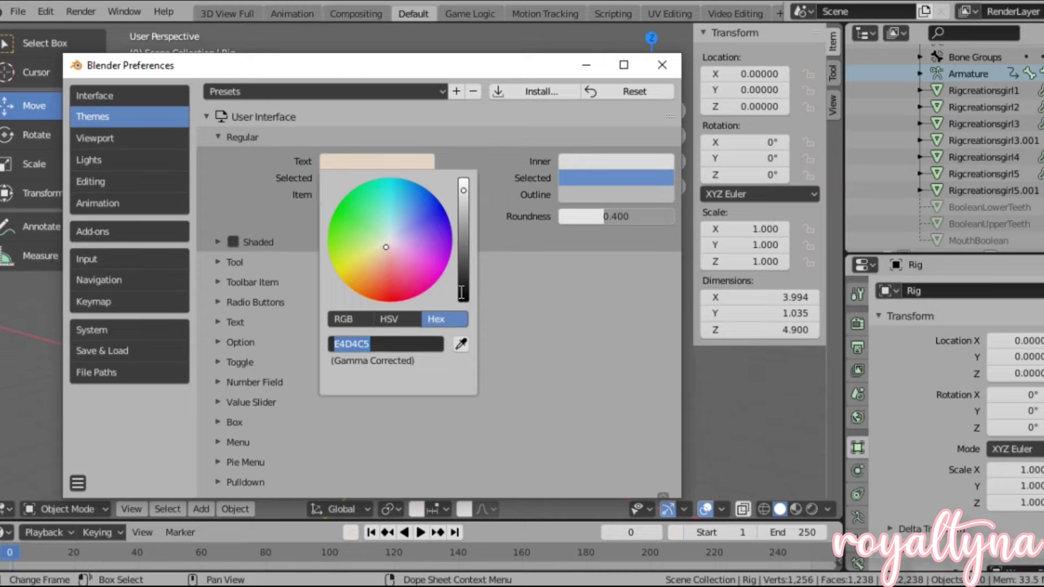
click(530, 240)
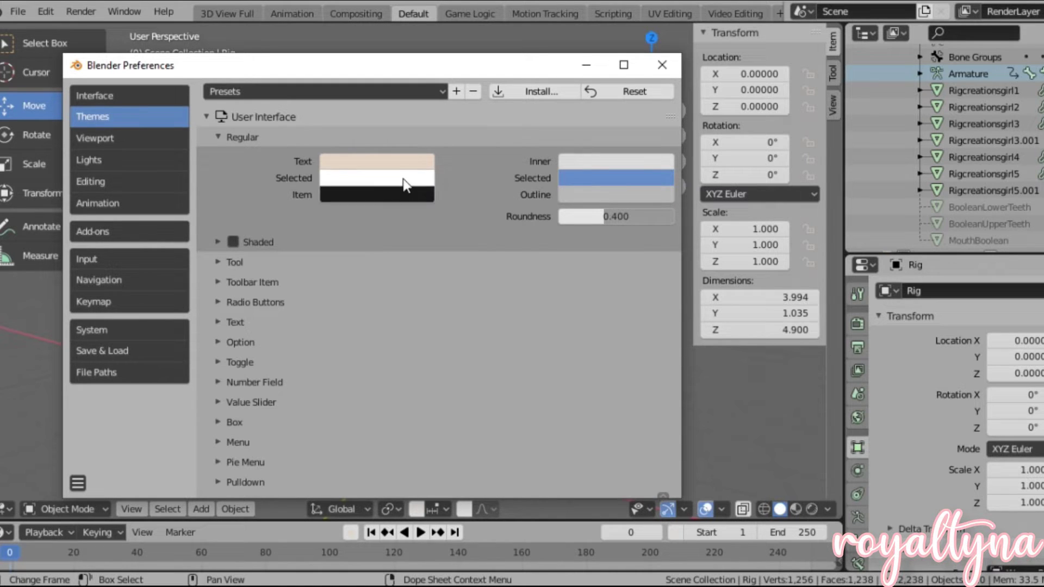
Set the Regular widget's selected text color to a warm off-white and its item color to grey 858585.
click(406, 185)
mouse_move(393, 250)
mouse_down()
mouse_move(396, 242)
mouse_move(412, 254)
mouse_move(380, 248)
mouse_move(388, 258)
mouse_up()
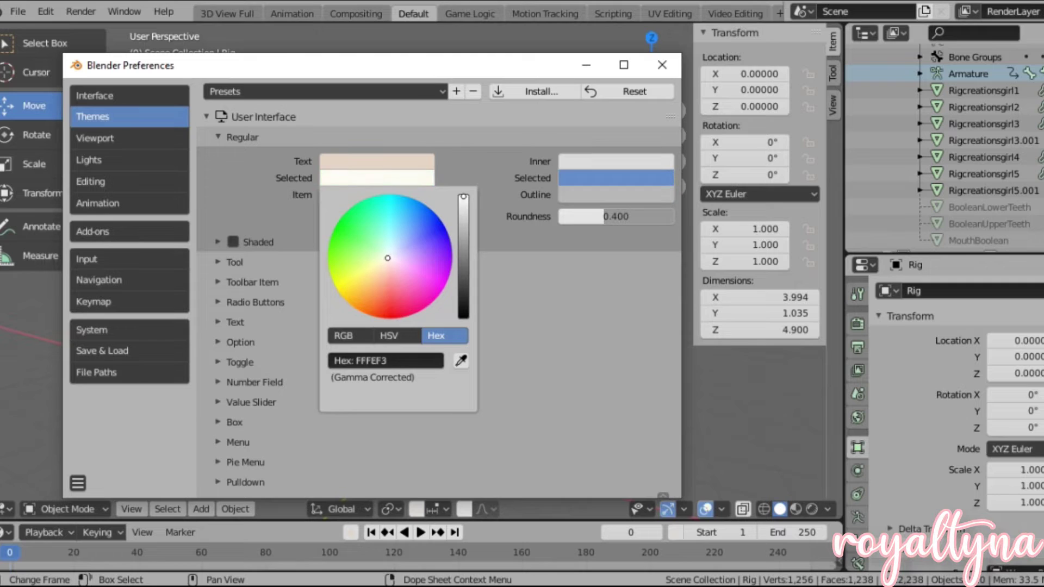
click(526, 242)
click(376, 198)
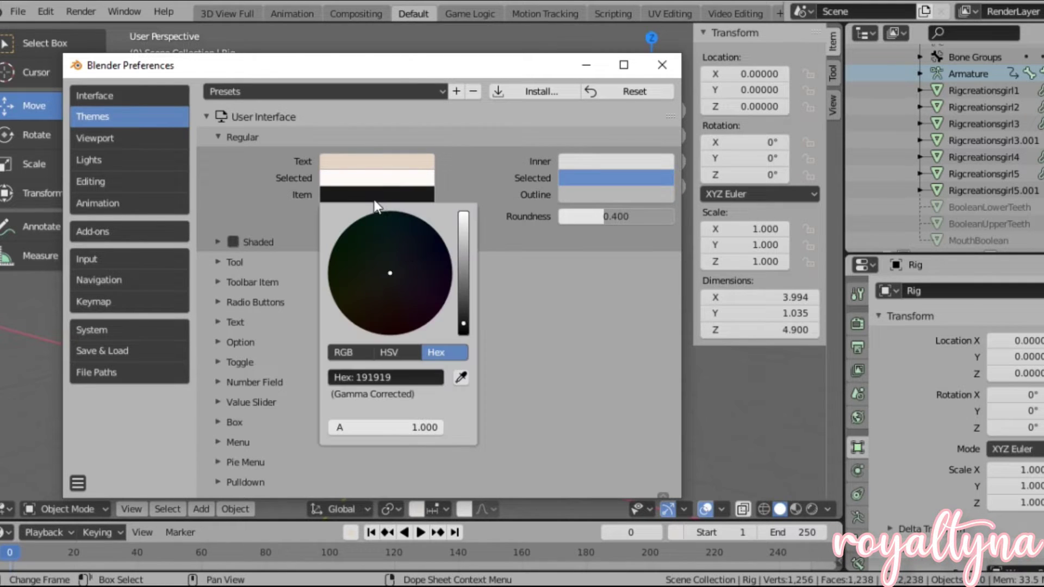
click(464, 254)
drag(463, 254, 464, 270)
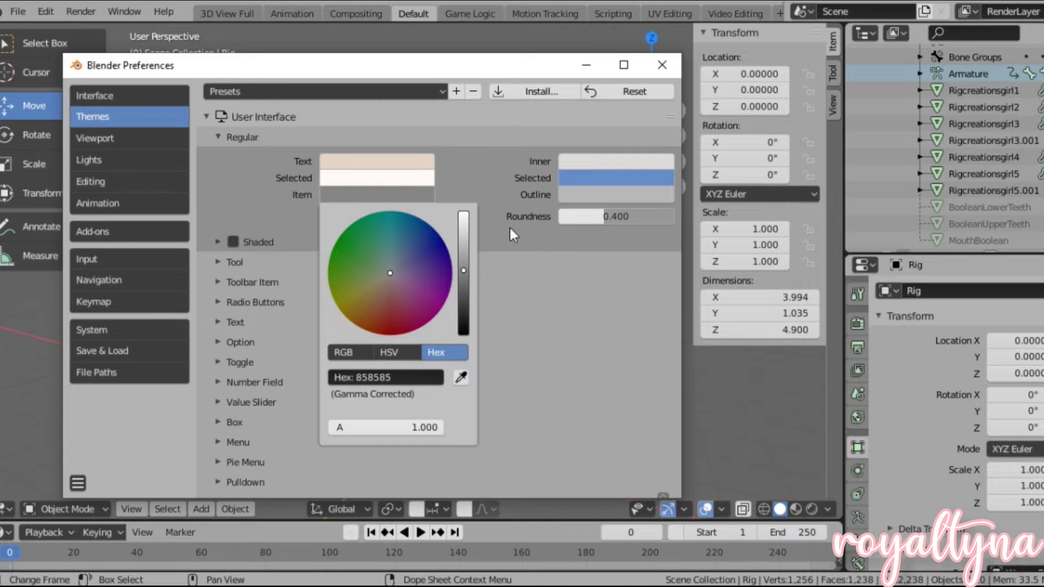
Tint the Regular widget's inner color a pale pinkish grey and collapse the Regular section.
click(596, 165)
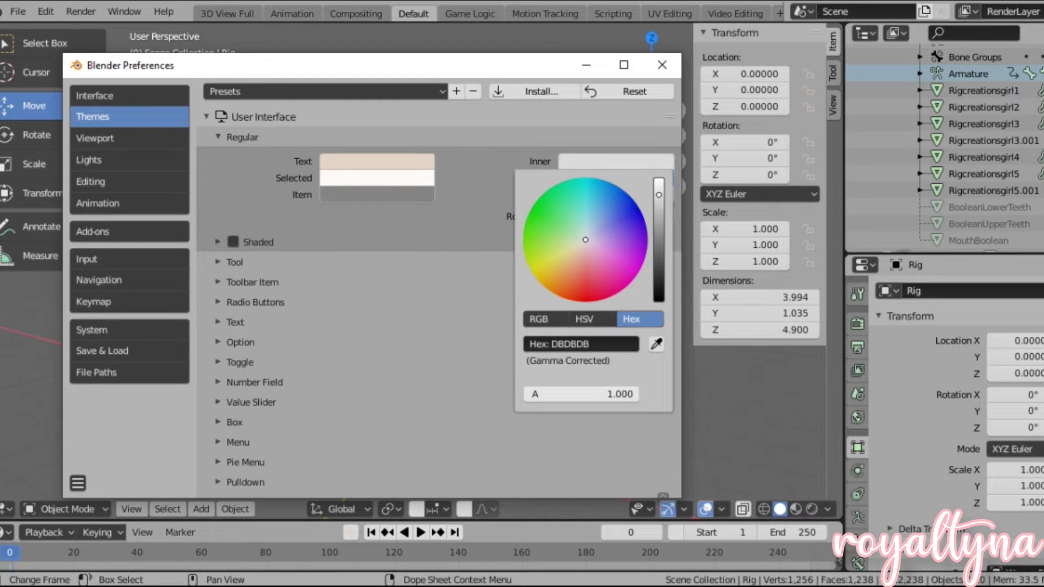
mouse_move(588, 242)
mouse_down()
mouse_move(613, 238)
mouse_move(559, 254)
mouse_move(596, 247)
mouse_move(586, 241)
mouse_up()
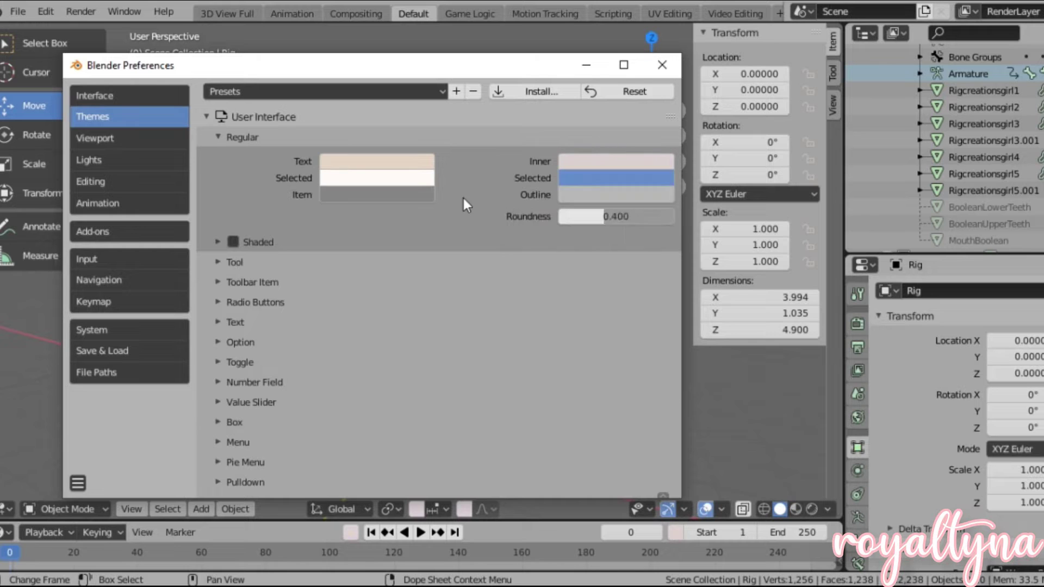
click(244, 138)
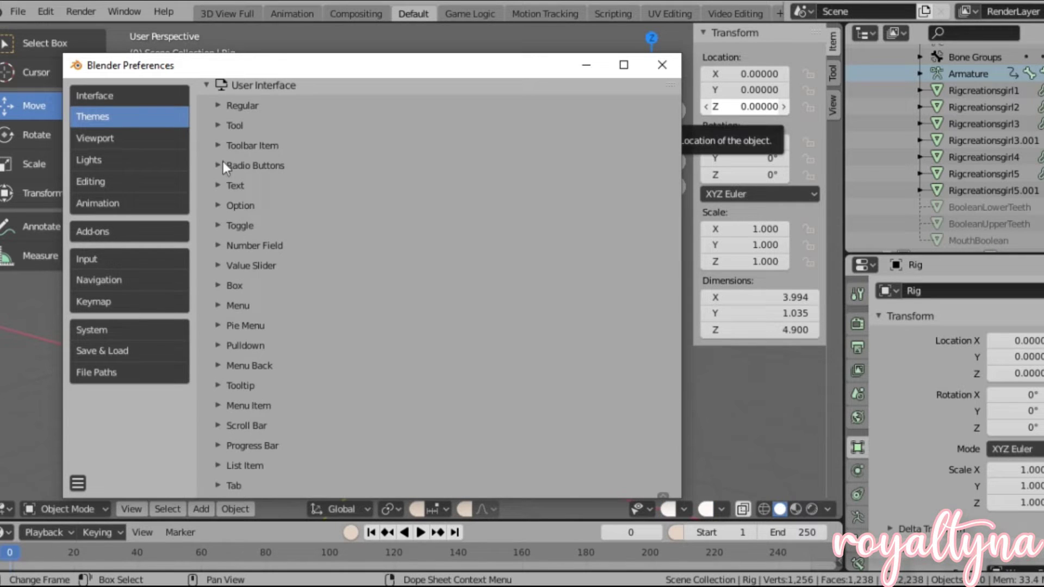
Collapse the User Interface section and expand the 3D Viewport theme colors.
scroll(320, 165, down, 14)
scroll(302, 185, up, 15)
click(275, 120)
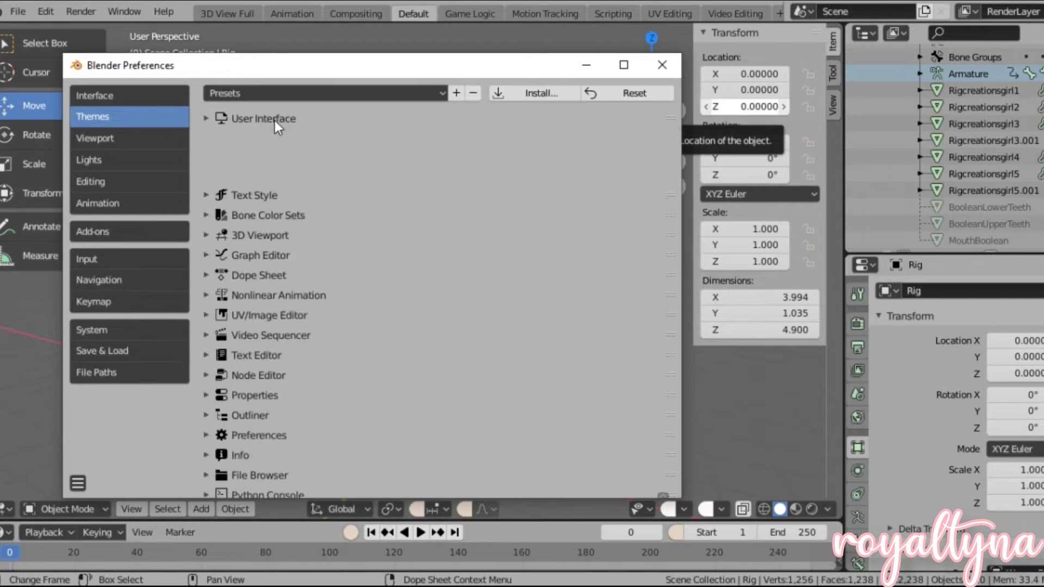
scroll(253, 338, down, 1)
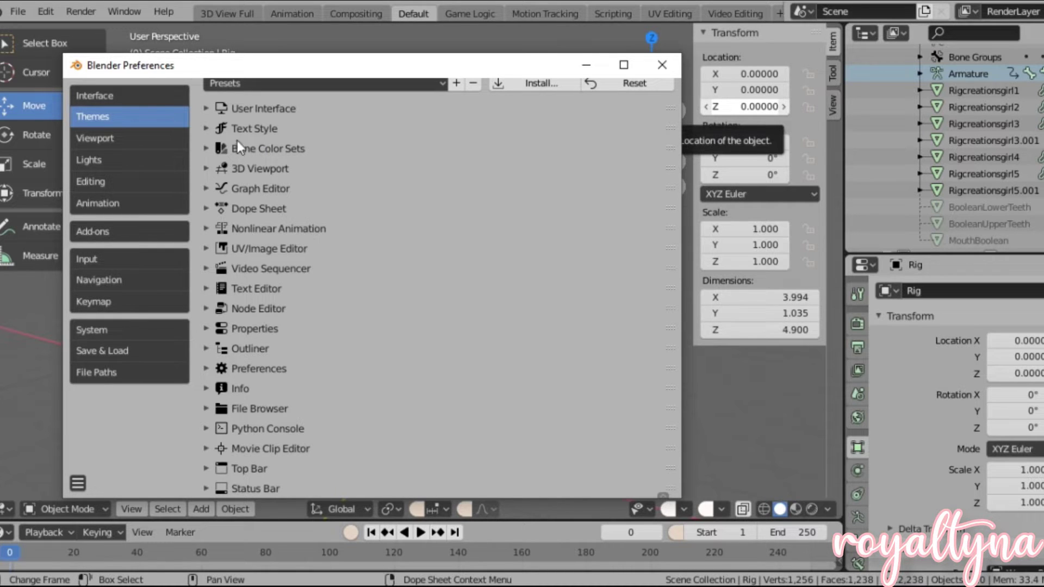
click(267, 173)
Try white and bright green 83FF5C as the 3D Viewport grid color, with the Preferences window moved off the viewport.
click(502, 191)
drag(659, 236, 659, 209)
drag(566, 69, 337, 3)
click(272, 130)
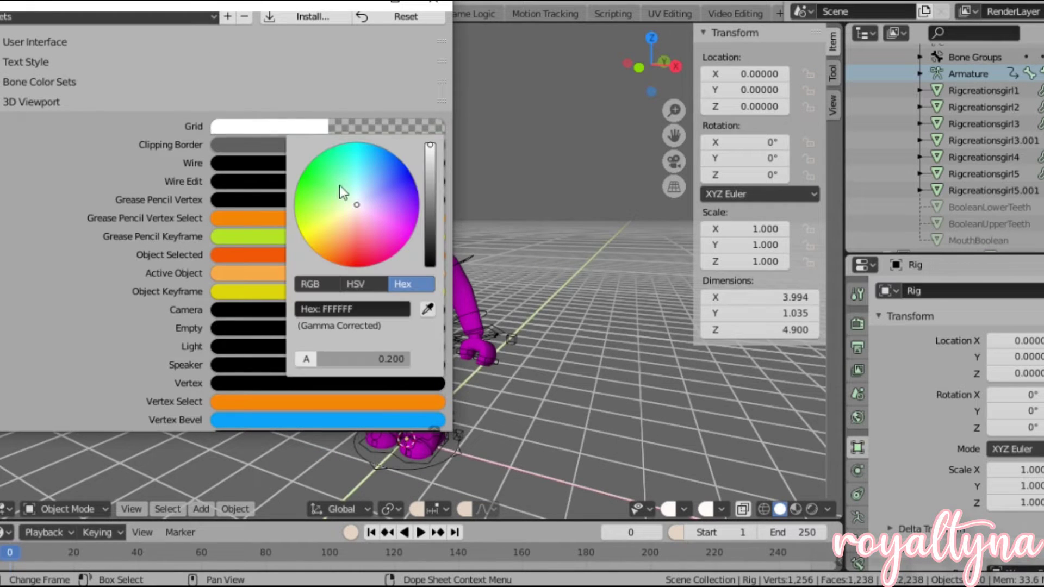
drag(343, 187, 329, 143)
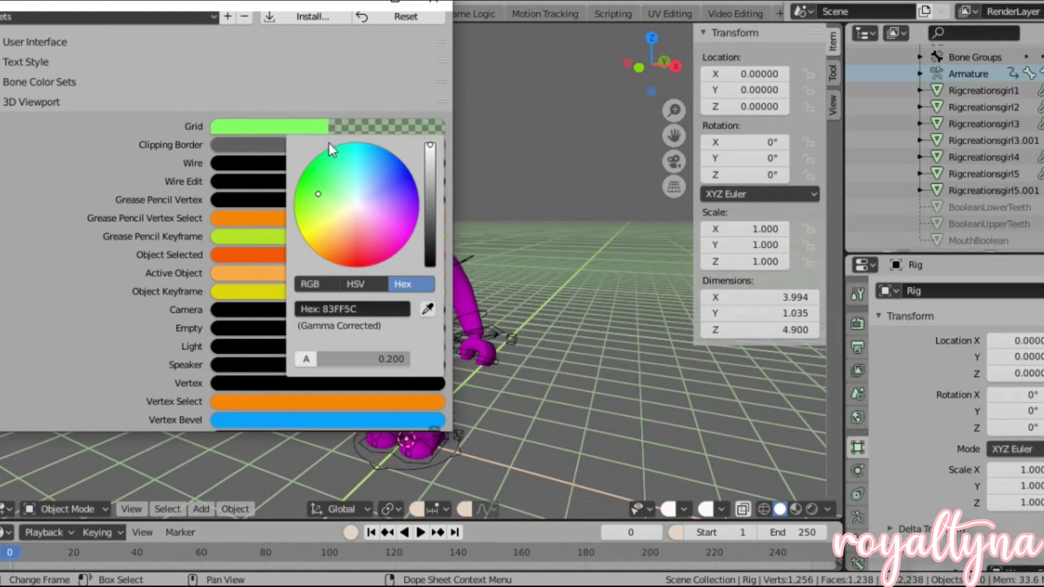
Set the 3D Viewport grid color to the copied beige hex value E4D4C5.
alt+drag(331, 5, 471, 57)
click(441, 178)
mouse_move(463, 255)
mouse_down()
mouse_move(496, 260)
mouse_move(505, 276)
mouse_up()
click(498, 364)
text(E4D4C5)
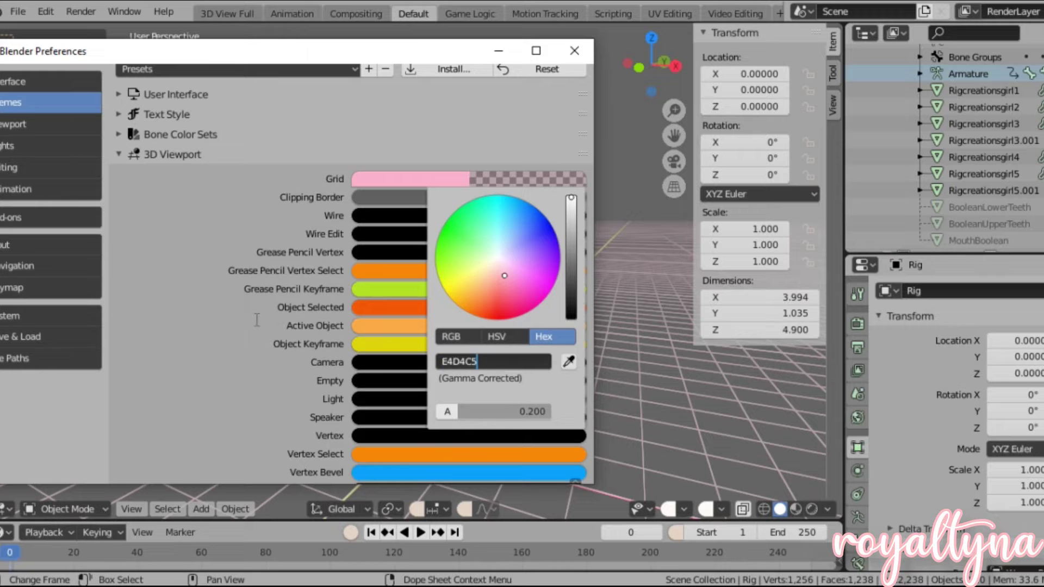
key(Return)
Try a dark green Clipping Border color and check it against the viewport with the Preferences window out of the way.
click(439, 200)
drag(487, 267, 477, 252)
click(498, 51)
click(657, 586)
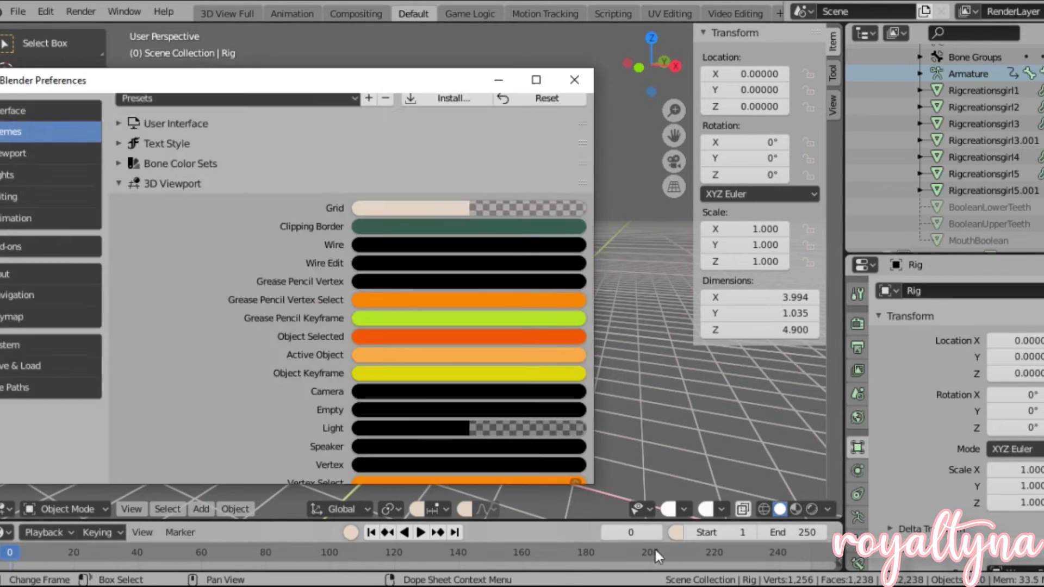
Recolor the Clipping Border to a pale sage green, starting from the copied beige.
drag(407, 82, 744, 50)
click(775, 196)
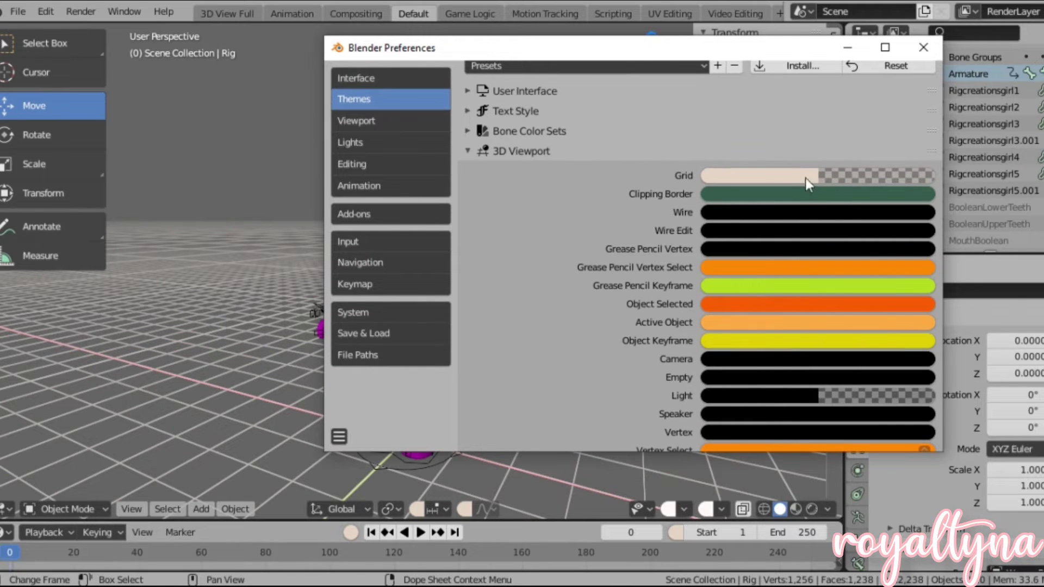
click(800, 195)
key(ctrl+v)
mouse_move(831, 256)
mouse_down()
mouse_move(872, 261)
mouse_move(834, 268)
mouse_up()
click(772, 198)
mouse_move(920, 253)
mouse_down()
mouse_move(920, 234)
mouse_move(921, 262)
mouse_up()
Set the Wire color to a coral orange, with the Preferences window moved aside to expose the rig.
click(767, 213)
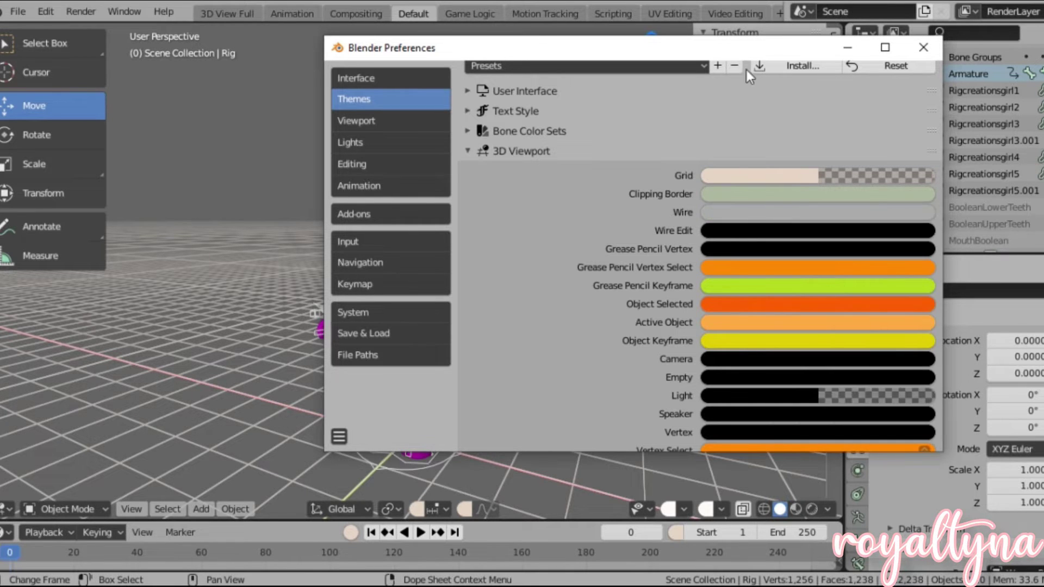
drag(730, 50, 936, 74)
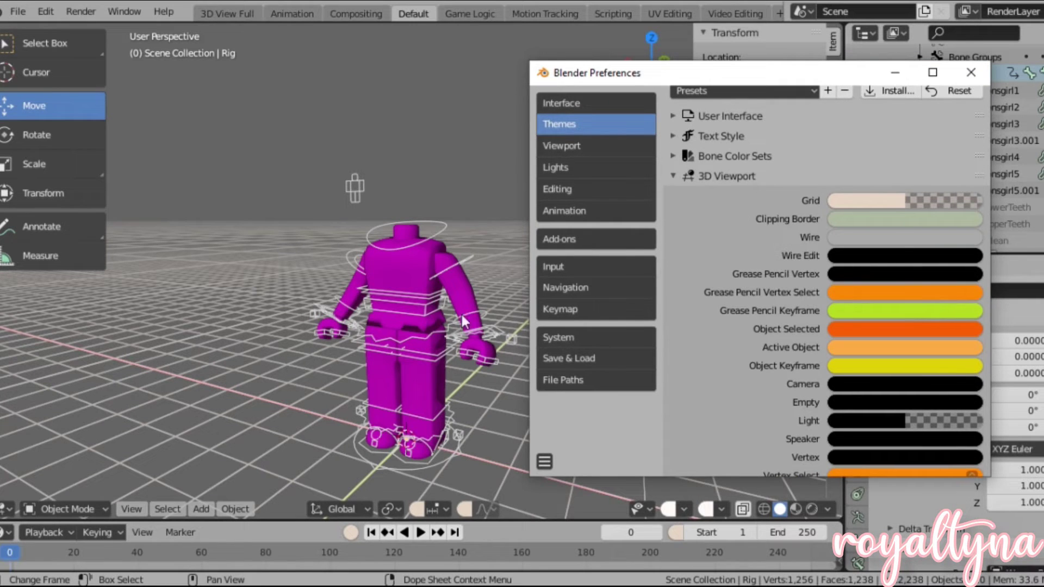
click(882, 241)
drag(898, 317, 833, 330)
drag(970, 260, 969, 253)
mouse_move(874, 354)
mouse_down()
mouse_move(890, 315)
mouse_move(899, 313)
mouse_move(884, 357)
mouse_move(910, 319)
mouse_up()
Set the Wire Edit color to pale peach FFDFD5.
click(856, 257)
drag(968, 306, 969, 274)
drag(910, 320, 892, 344)
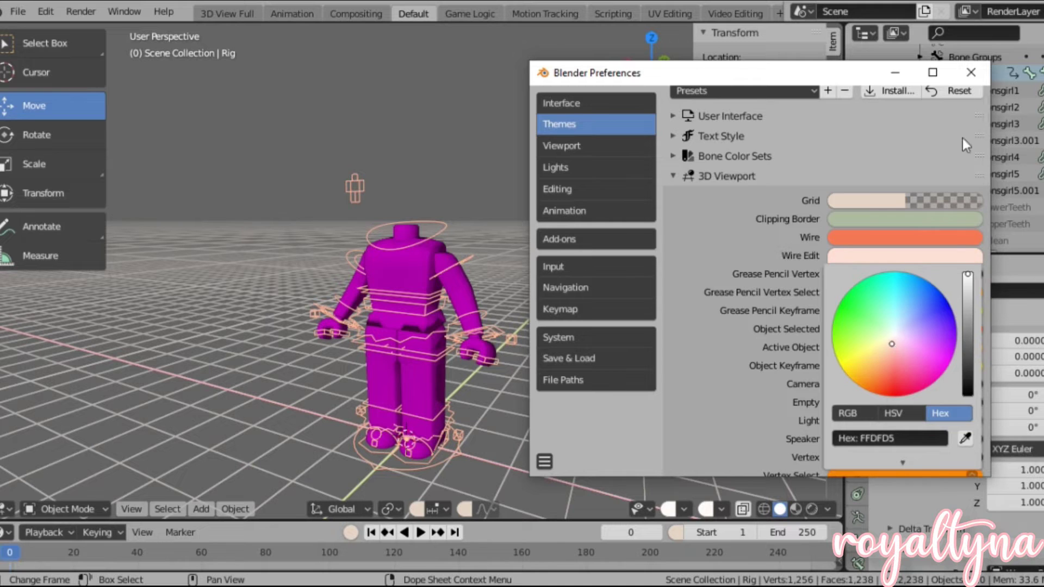
Hide the Preferences window to inspect the recolored rig wires in the viewport, and bring it back.
click(970, 72)
click(966, 74)
click(966, 74)
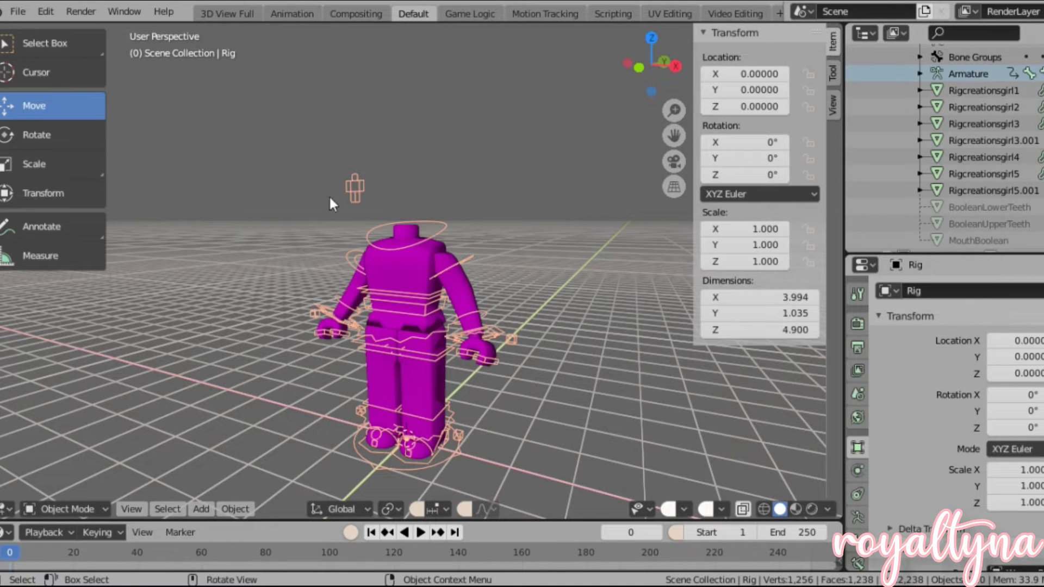
click(676, 530)
Set the Camera color to pale green E2FFE1 and the Light color to near-white F3F3F3.
scroll(794, 302, down, 3)
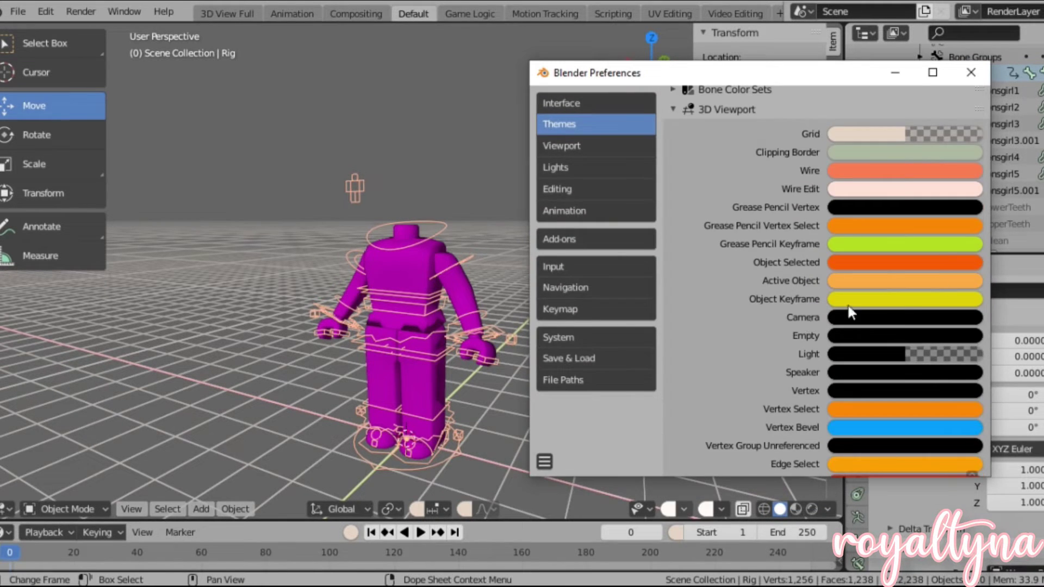
click(851, 317)
key(ctrl+v)
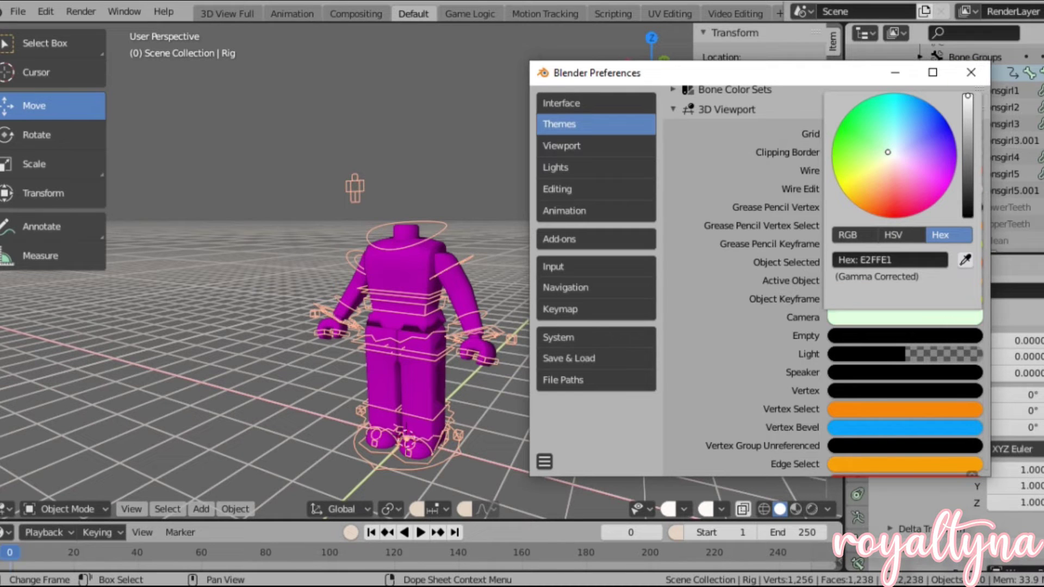
click(862, 350)
key(ctrl+v)
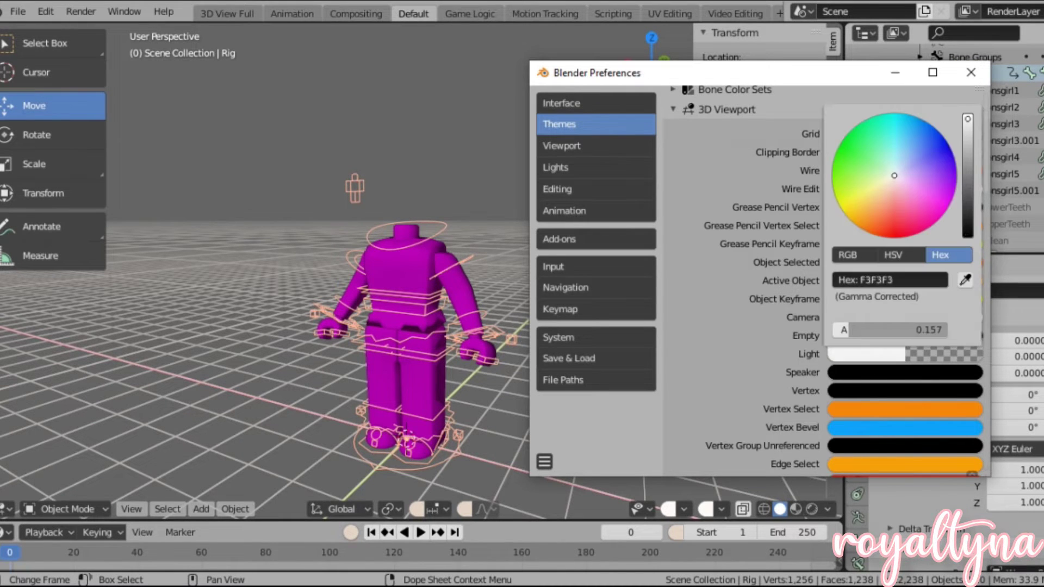
scroll(869, 291, down, 10)
scroll(869, 289, down, 15)
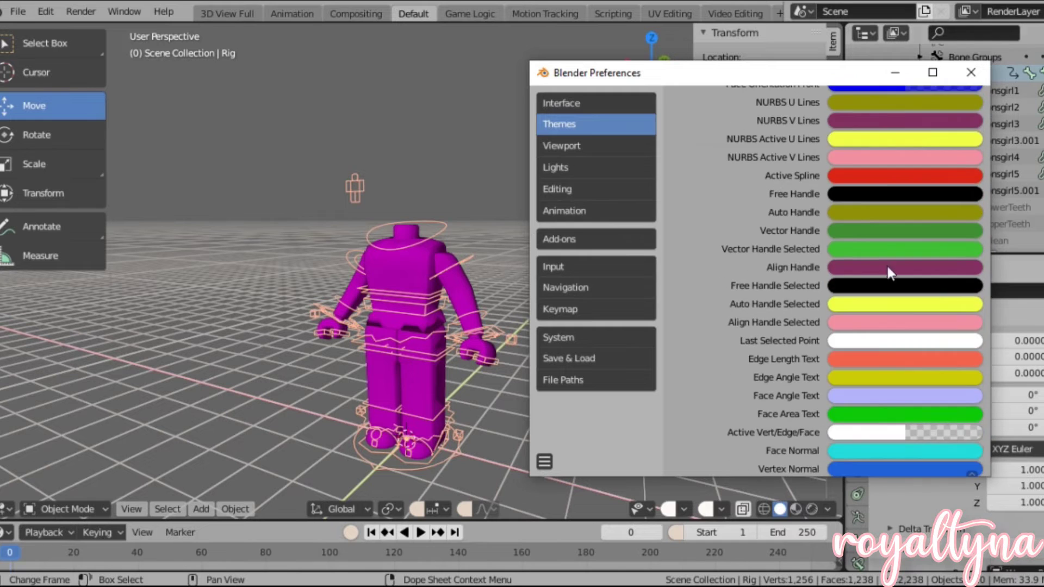
Collapse the 3D Viewport theme section to return to the overview of theme categories.
scroll(914, 339, up, 12)
scroll(756, 223, up, 15)
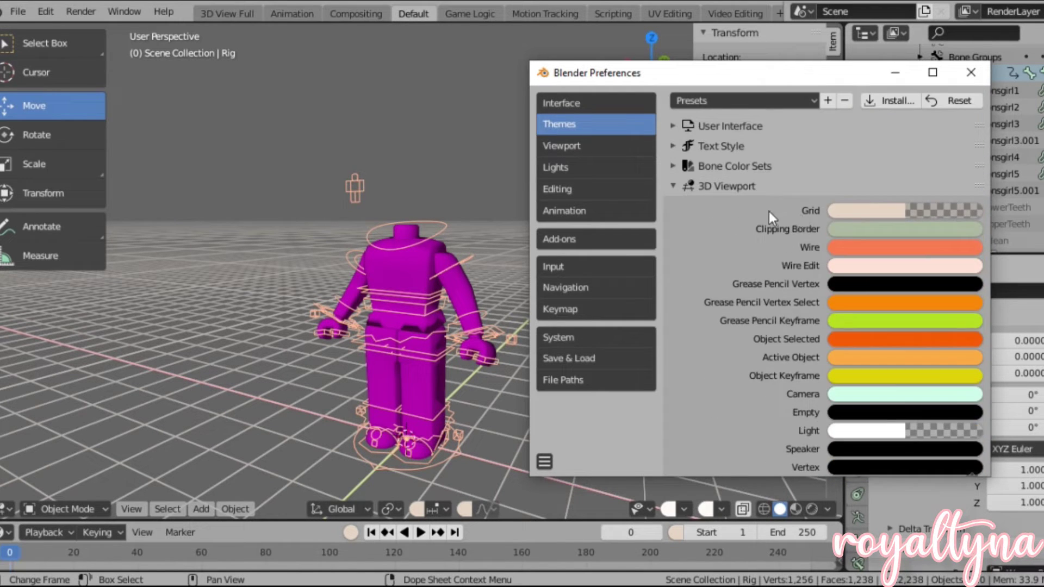
click(781, 186)
scroll(791, 169, down, 2)
scroll(816, 244, up, 2)
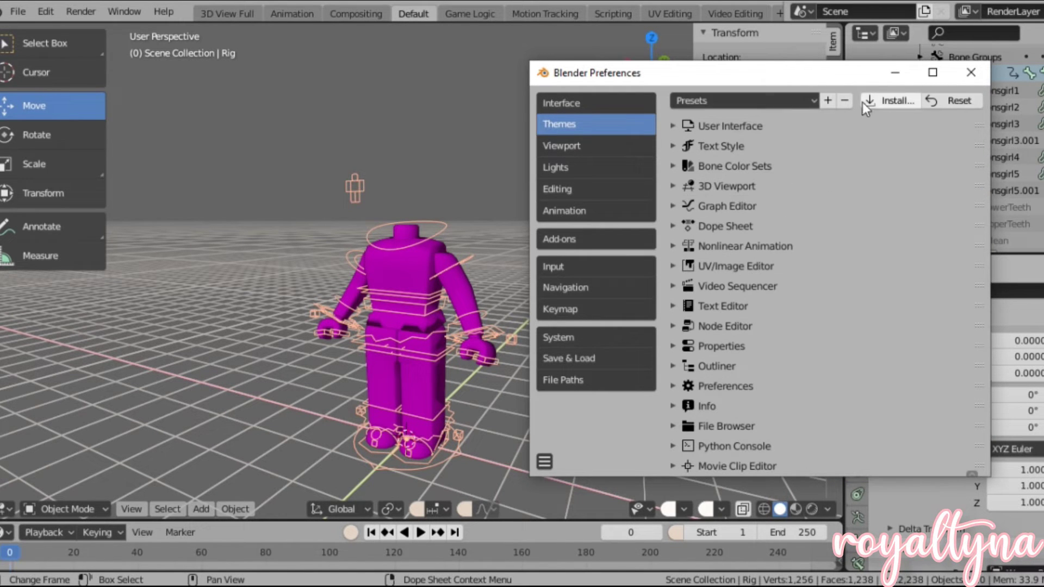
click(808, 99)
click(809, 99)
click(780, 99)
click(779, 98)
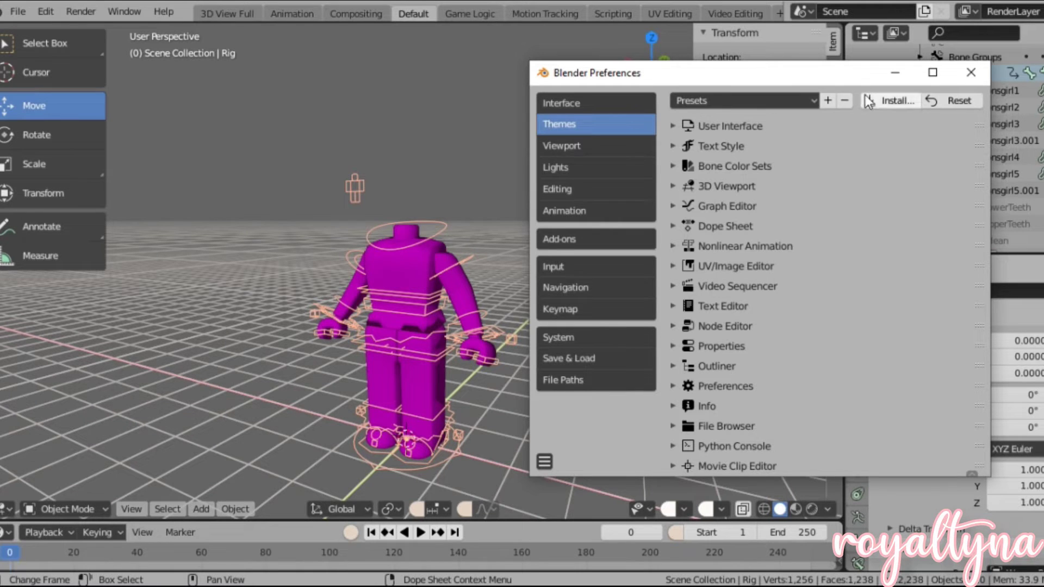
click(582, 102)
click(569, 124)
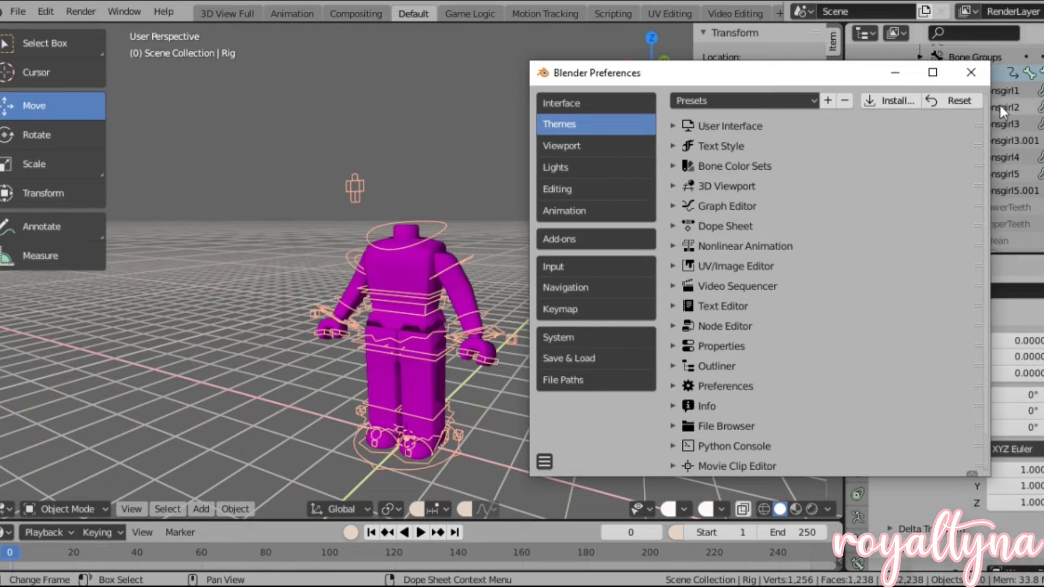
Save the customized colors as a new theme preset named "wip blender theme".
click(829, 101)
click(860, 126)
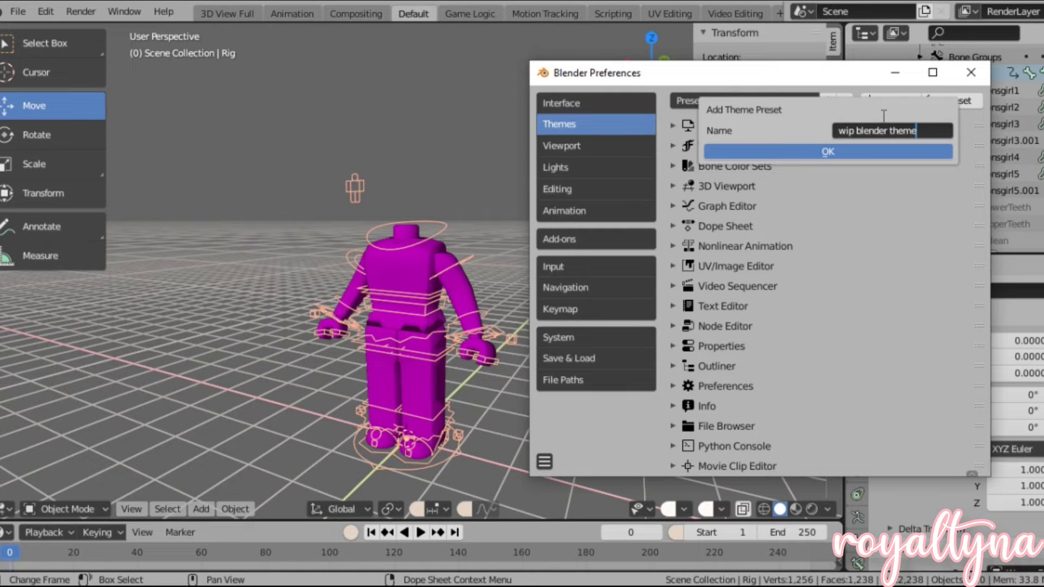
key(Return)
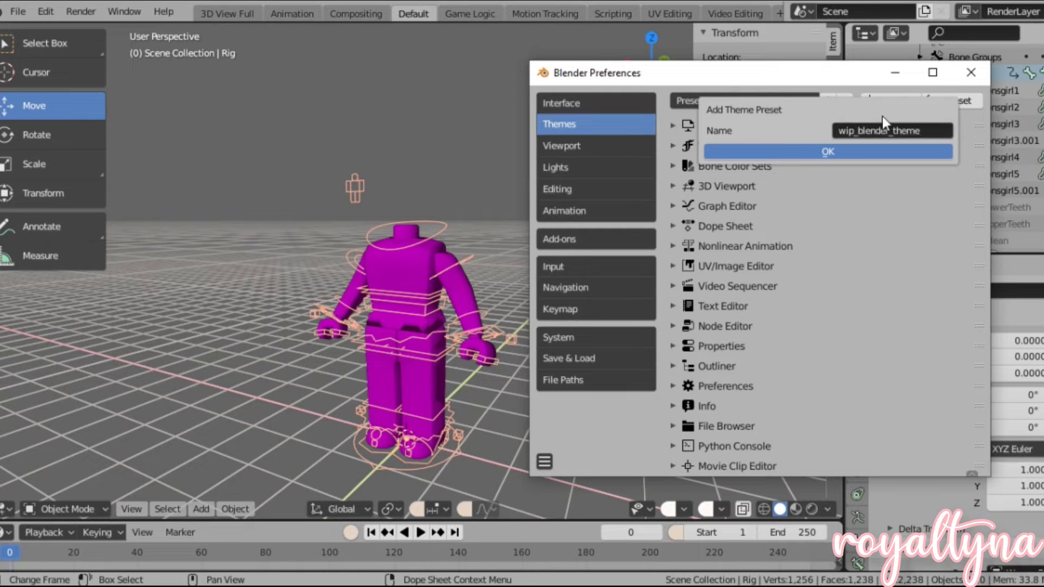
click(821, 154)
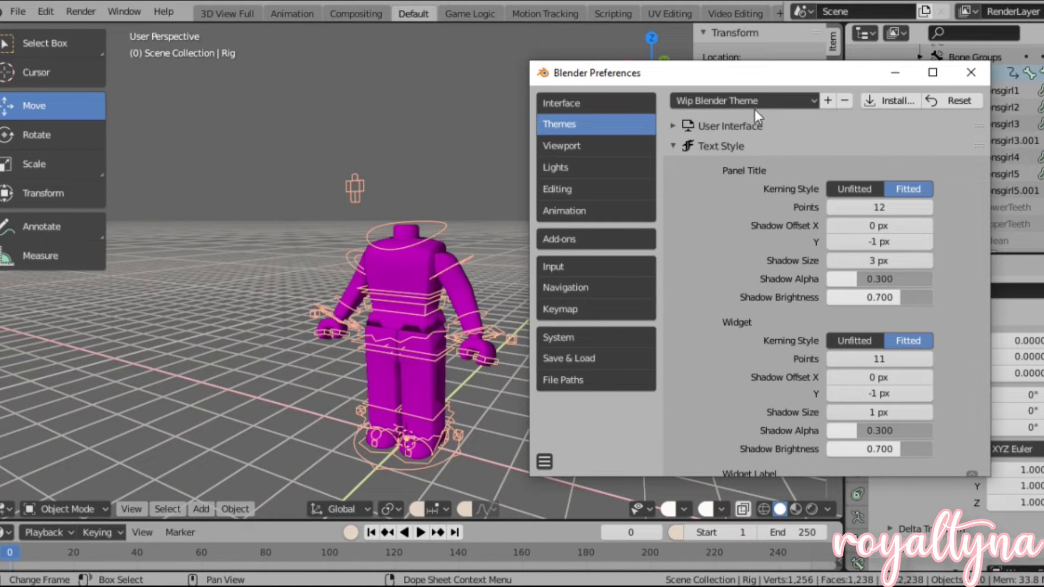
Apply the Blender Light theme preset for comparison and switch back to the Wip Blender Theme preset.
click(737, 101)
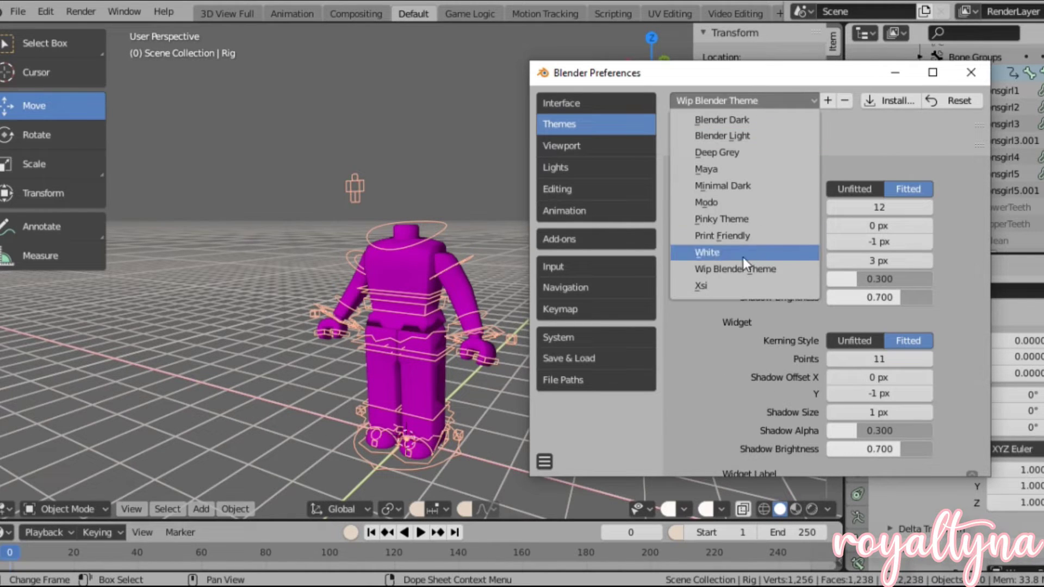
click(747, 98)
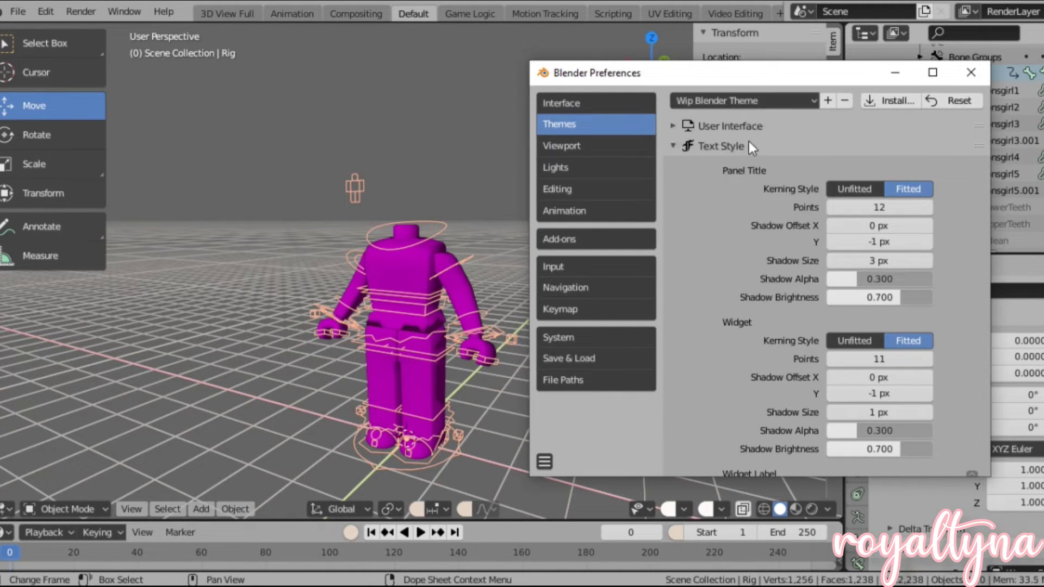
click(739, 101)
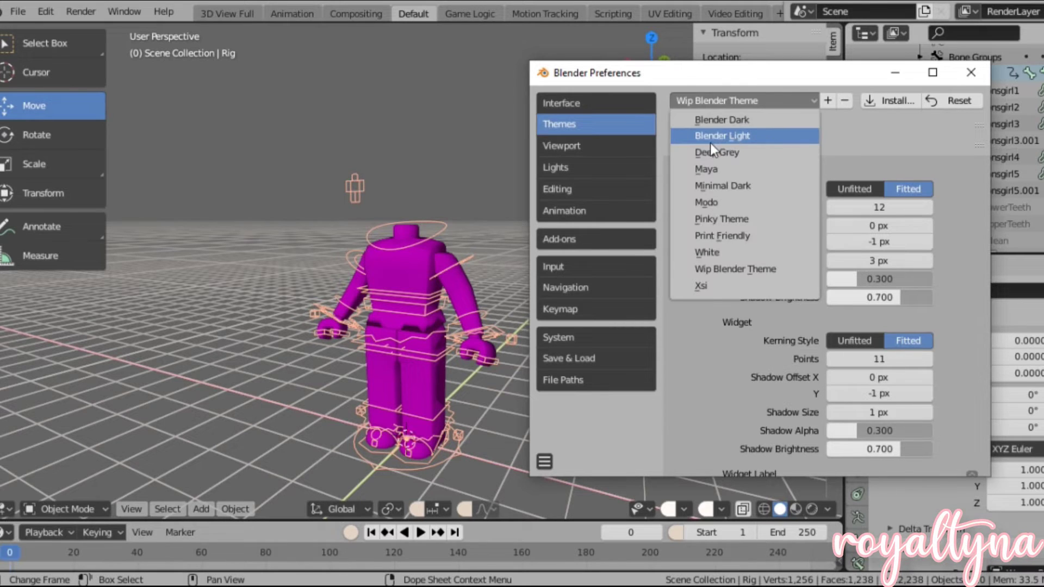
click(710, 140)
click(766, 99)
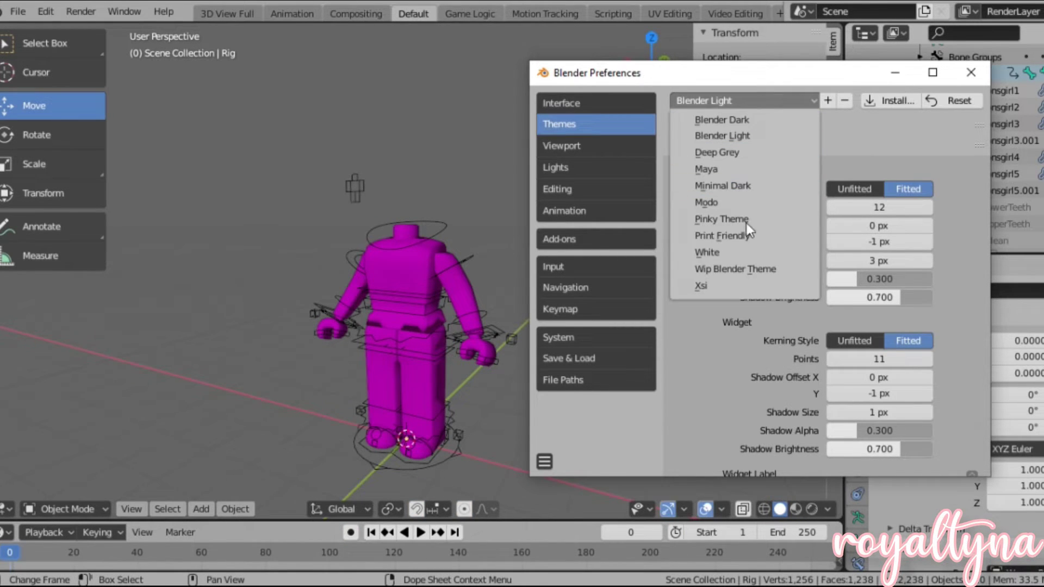
click(741, 269)
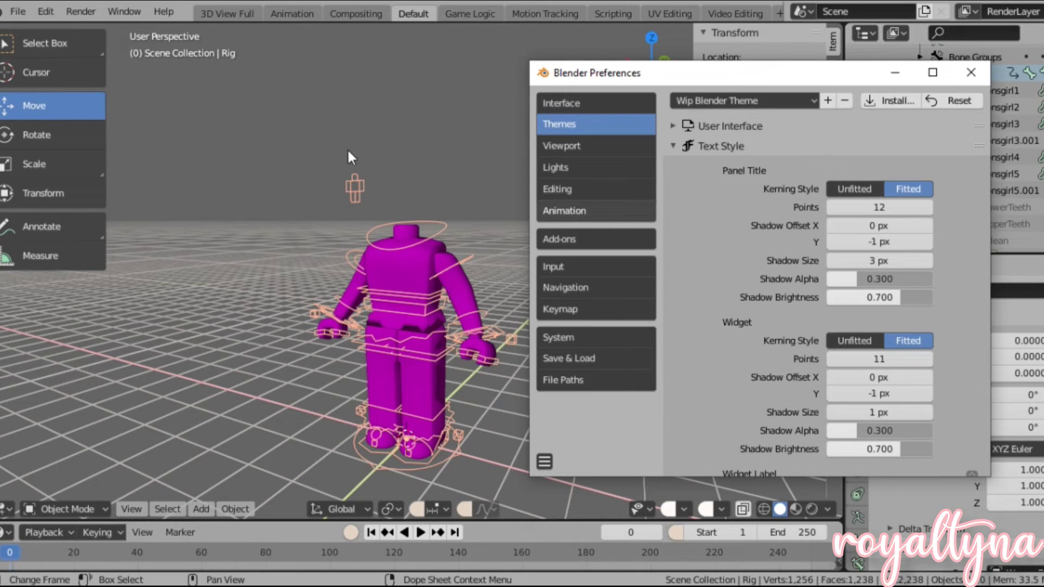
Collapse the Text Style theme section and bring up the Theme Space colors of the Status Bar section.
click(785, 148)
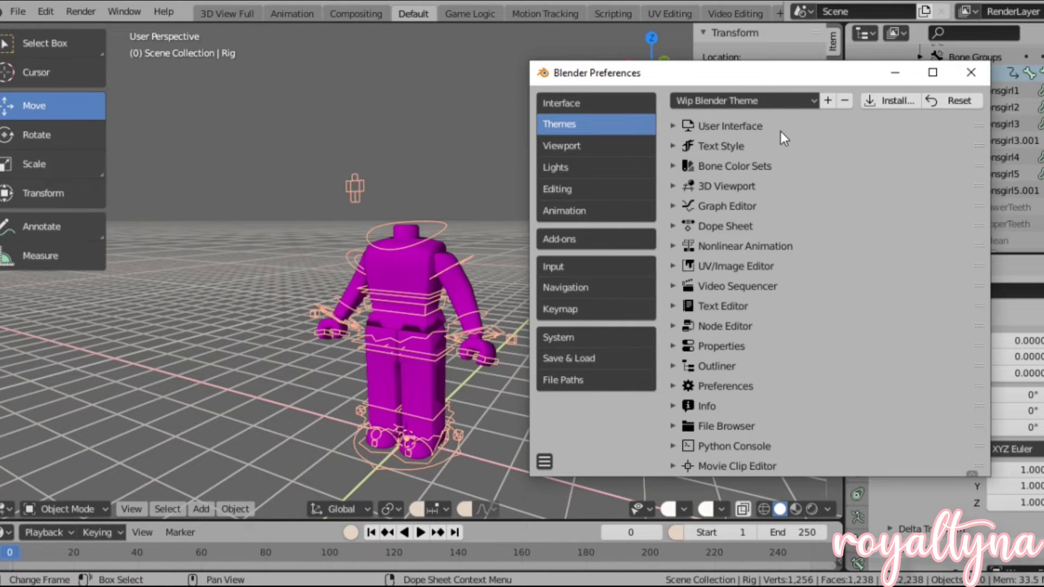
scroll(797, 281, down, 3)
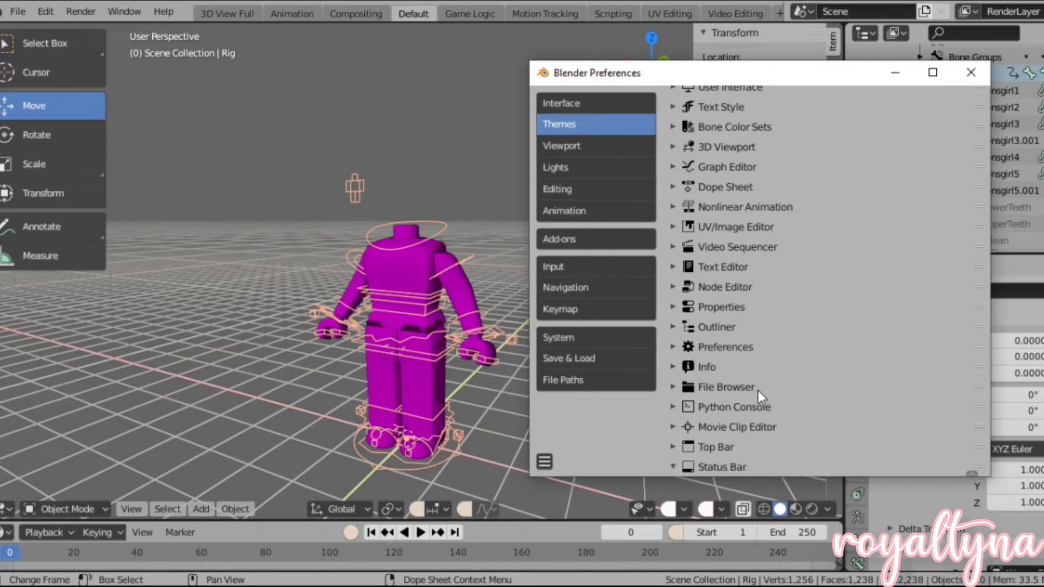
click(745, 465)
scroll(712, 464, down, 10)
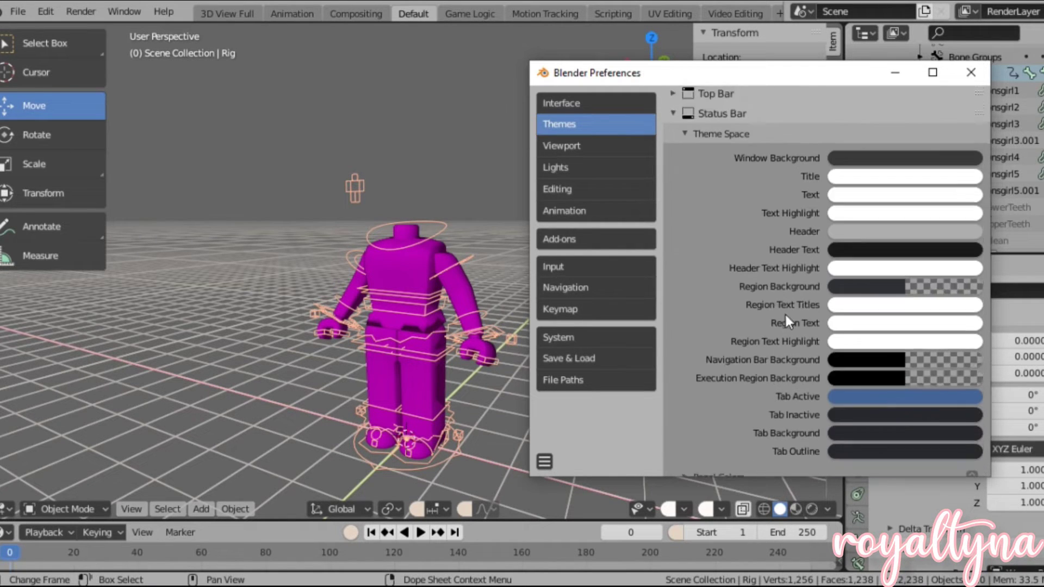